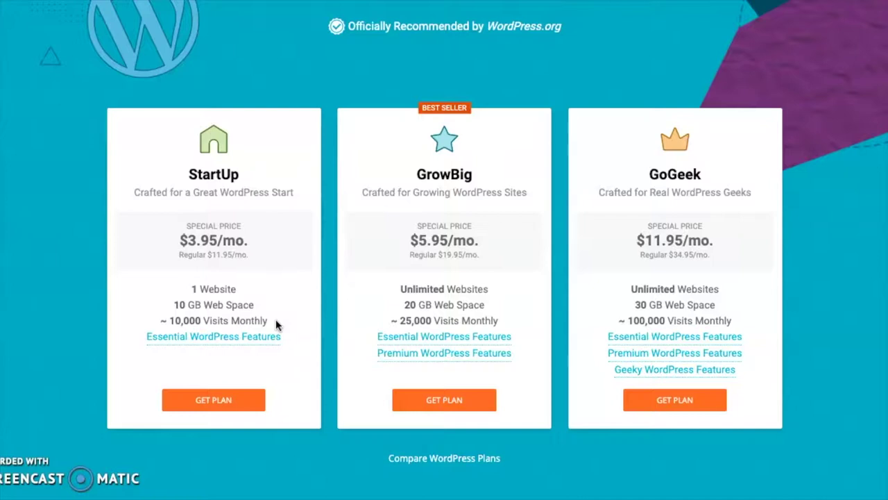
Check the essential WordPress features included in the StartUp hosting plan and choose that plan
left_click(273, 338)
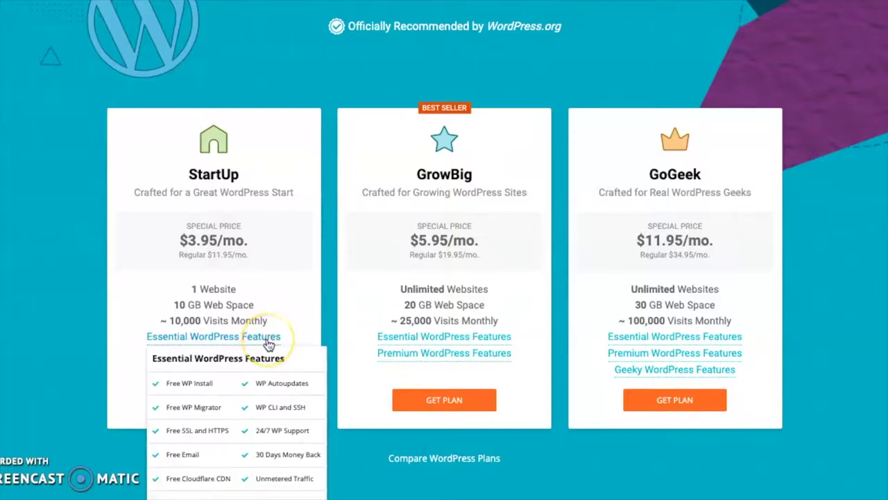
scroll(267, 342, "down", 1)
left_click(255, 314)
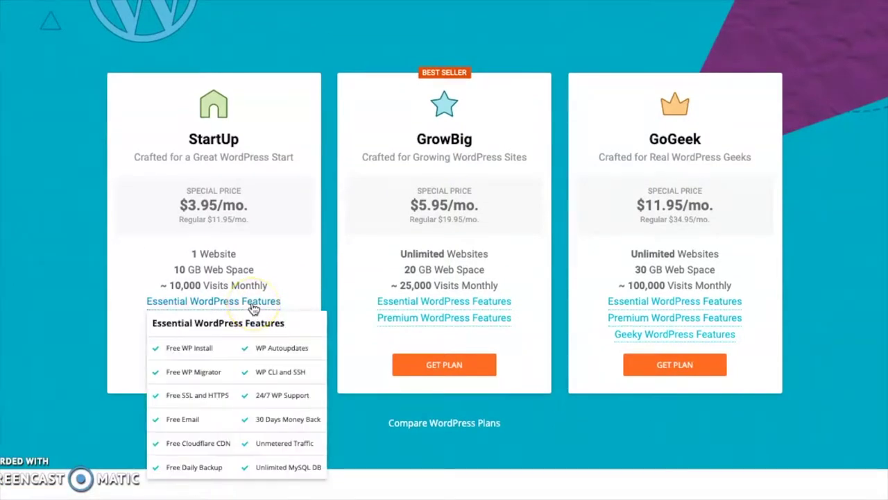
mouse_move(208, 301)
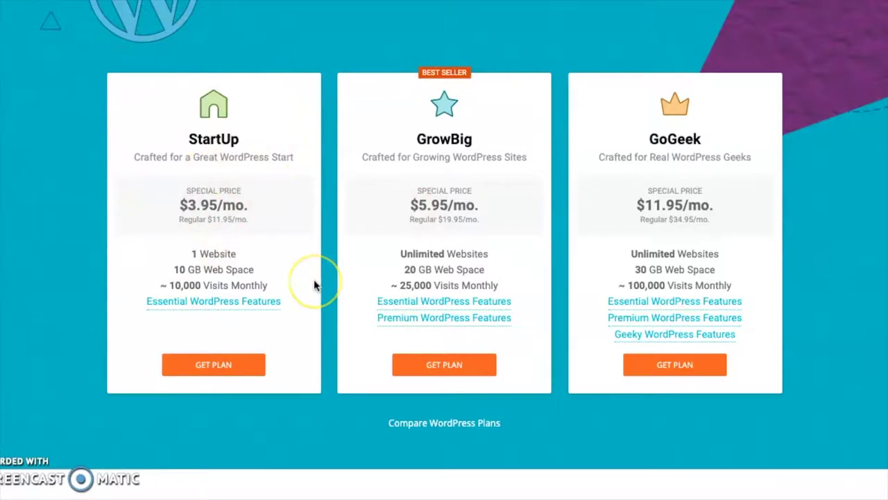
scroll(314, 285, "up", 1)
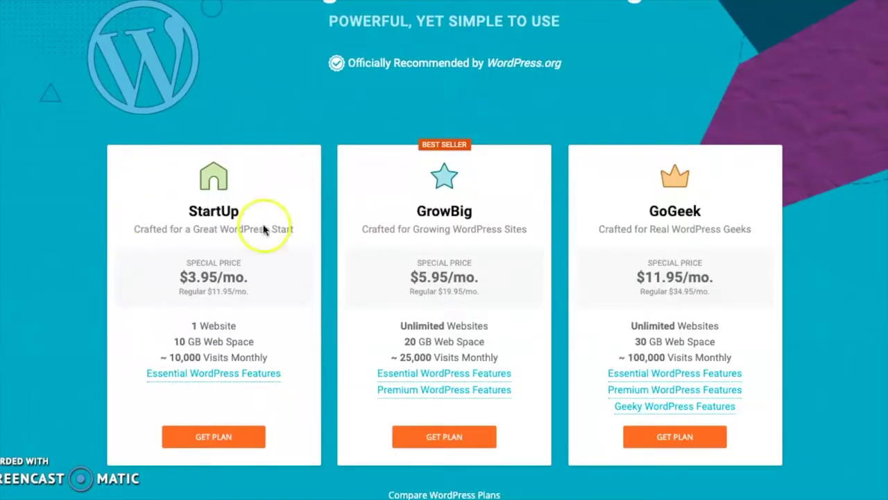
left_click(213, 439)
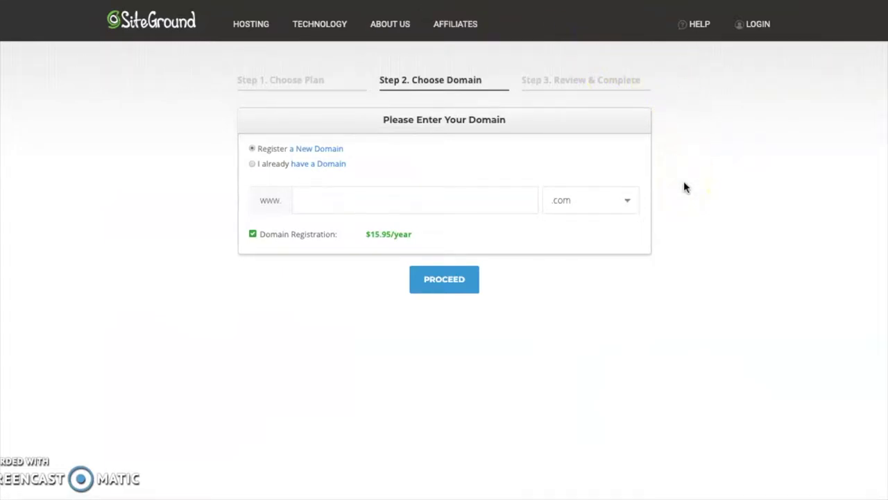
Enter mycrochetbiz as the new domain to register, look over the available extensions, keep .com and proceed to the review step
left_click(497, 150)
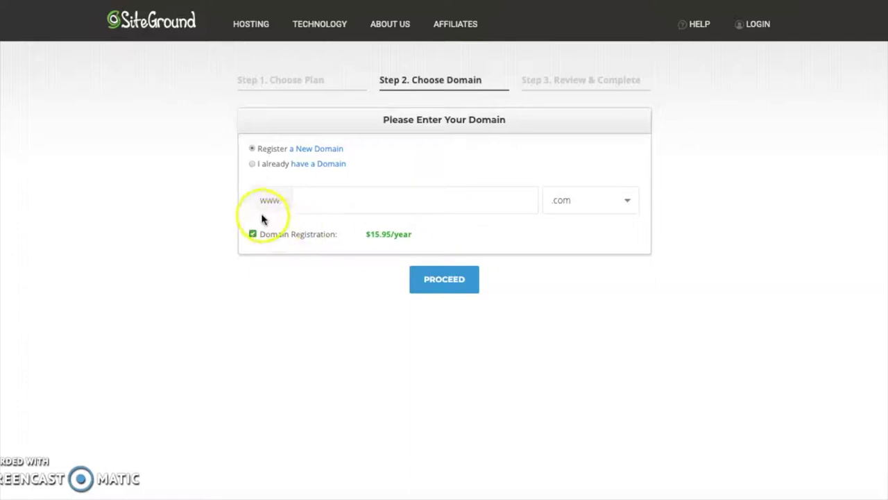
left_click(466, 192)
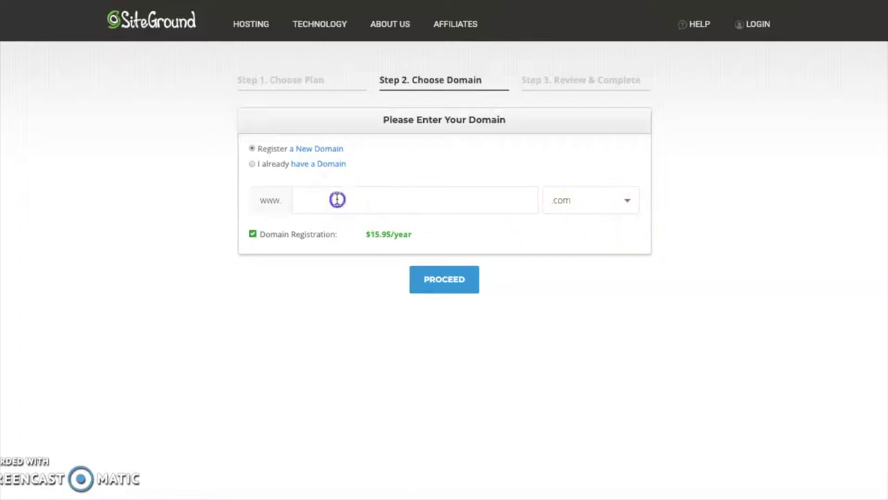
type("mycrochetbiz")
left_click(465, 239)
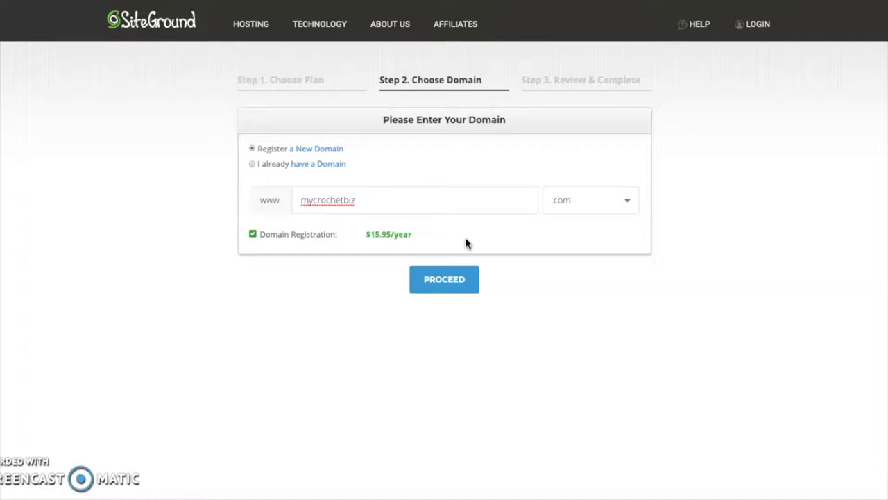
left_click(507, 208)
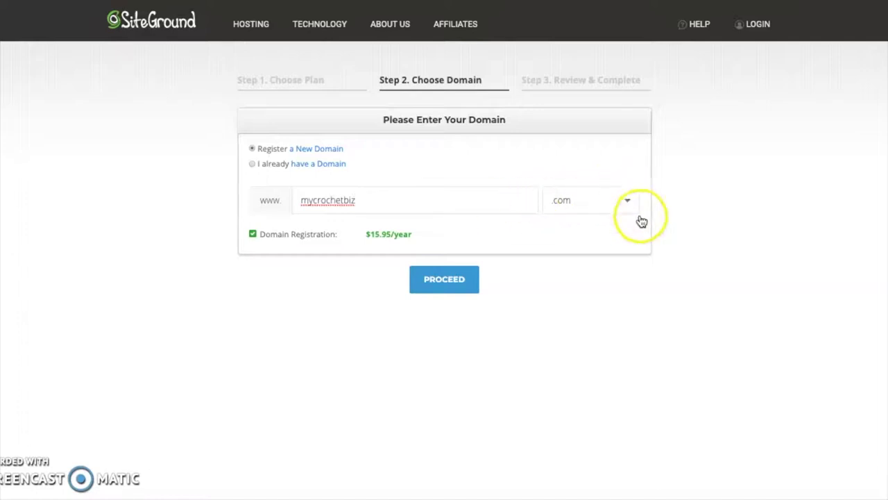
left_click(633, 208)
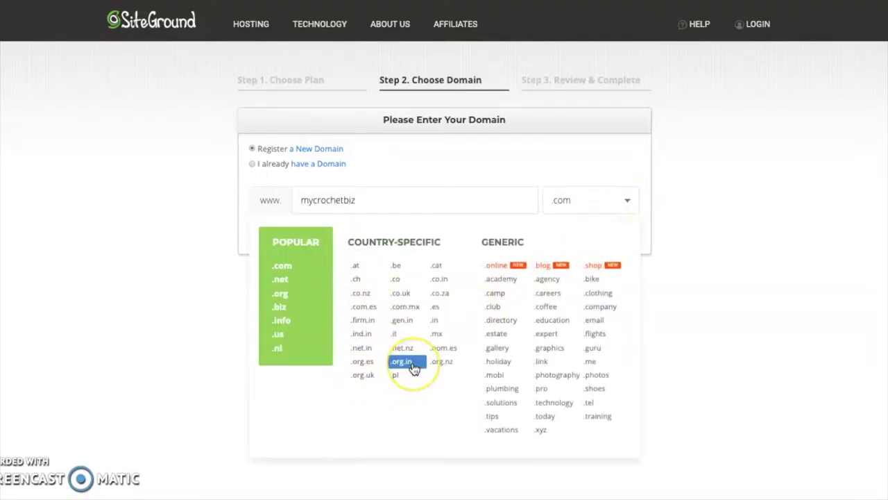
left_click(597, 175)
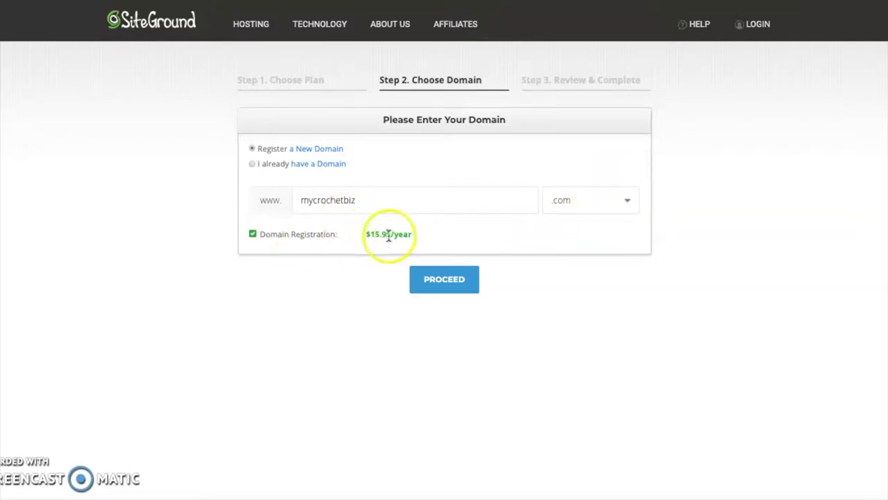
left_click(462, 285)
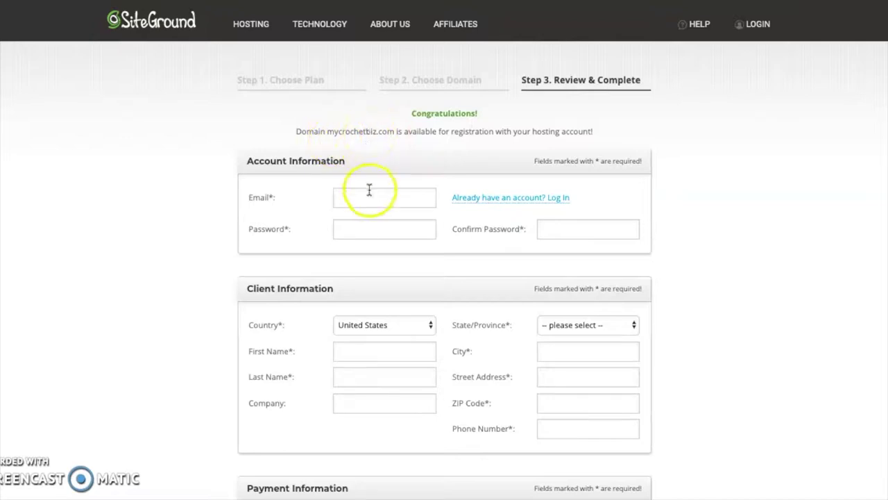
Look through the order form down to the purchase information and check which hosting periods are offered
scroll(221, 218, "down", 1)
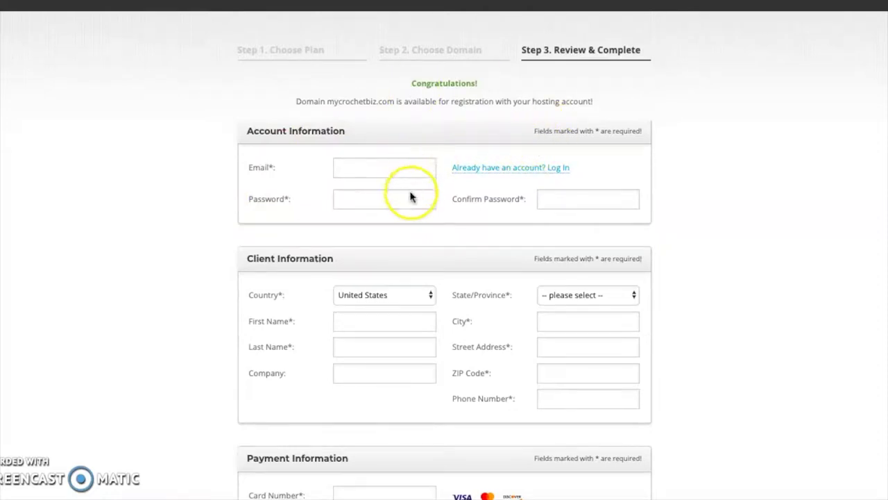
scroll(410, 218, "down", 4)
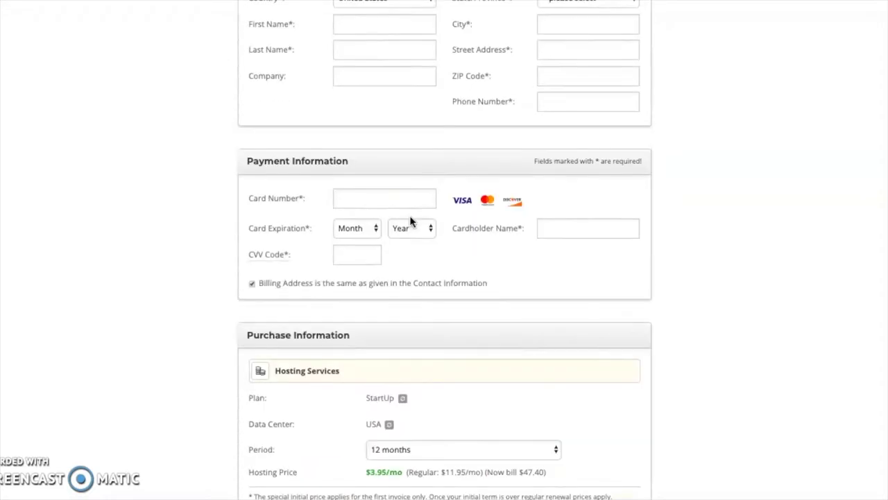
scroll(410, 219, "down", 3)
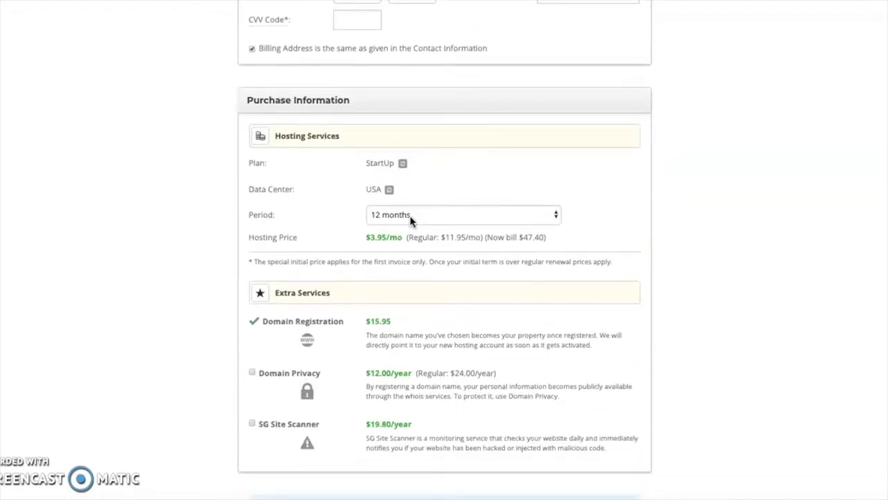
scroll(410, 219, "down", 1)
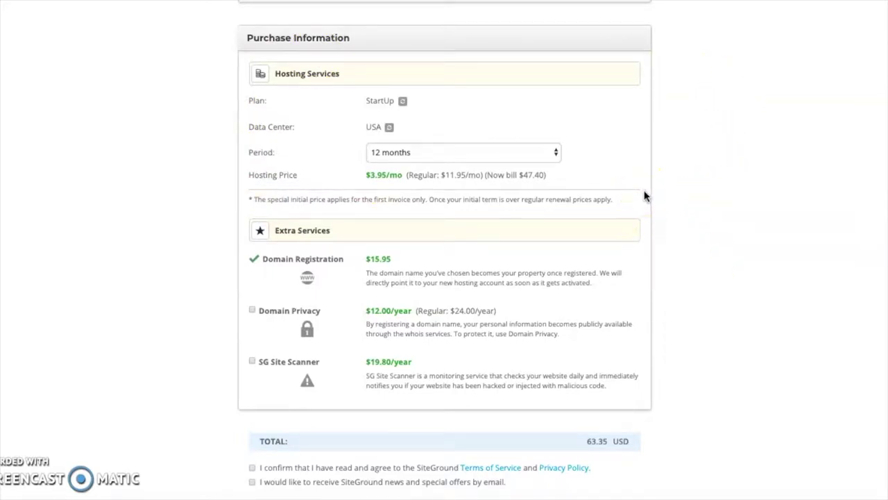
left_click(405, 161)
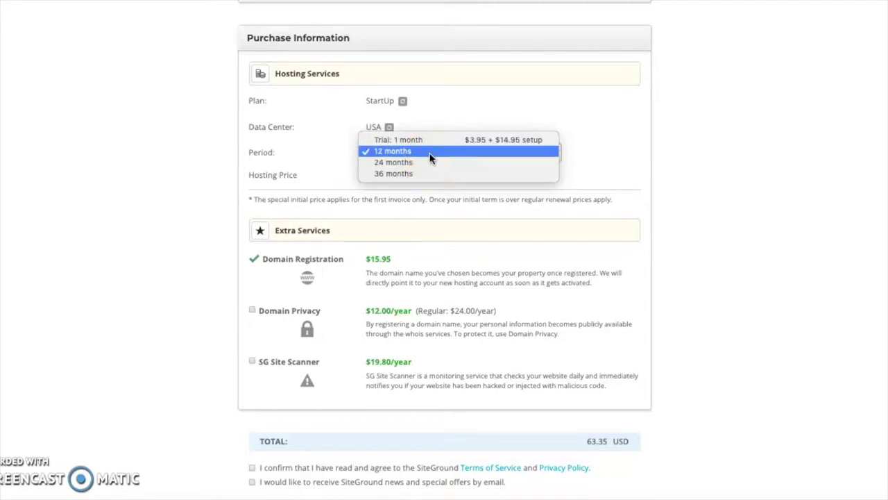
left_click_drag(431, 159, 447, 176)
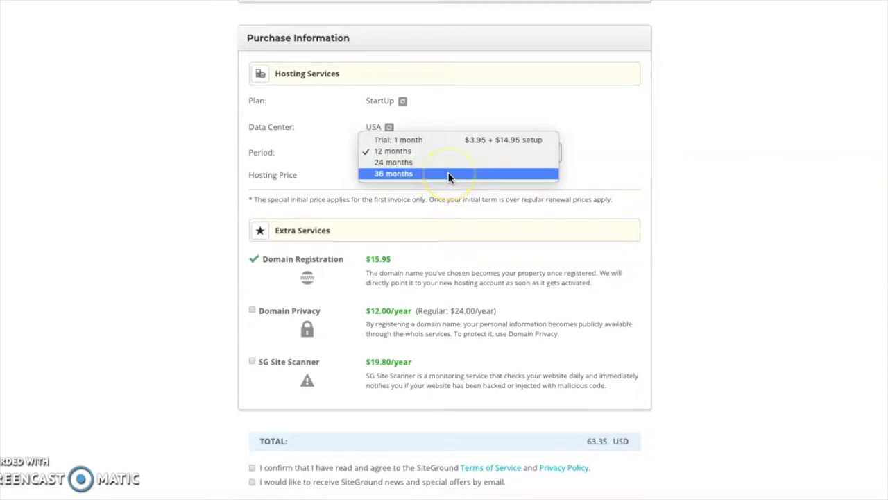
left_click_drag(448, 176, 437, 140)
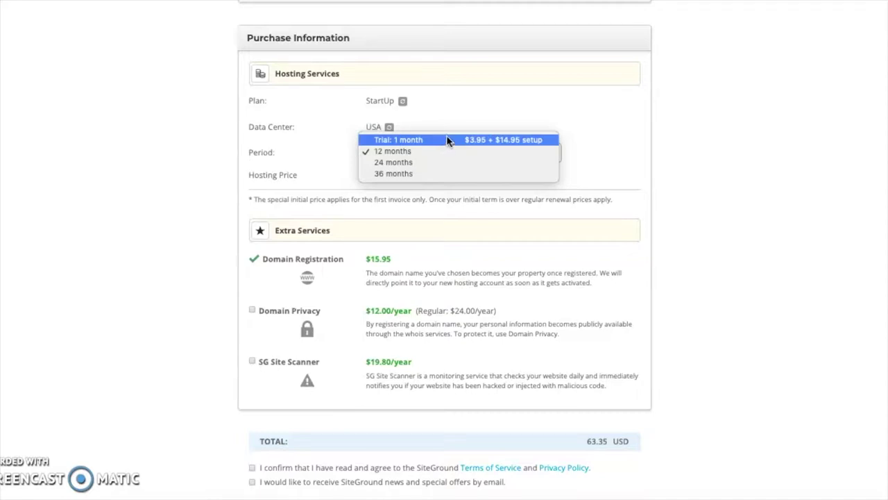
left_click(454, 125)
left_click(571, 106)
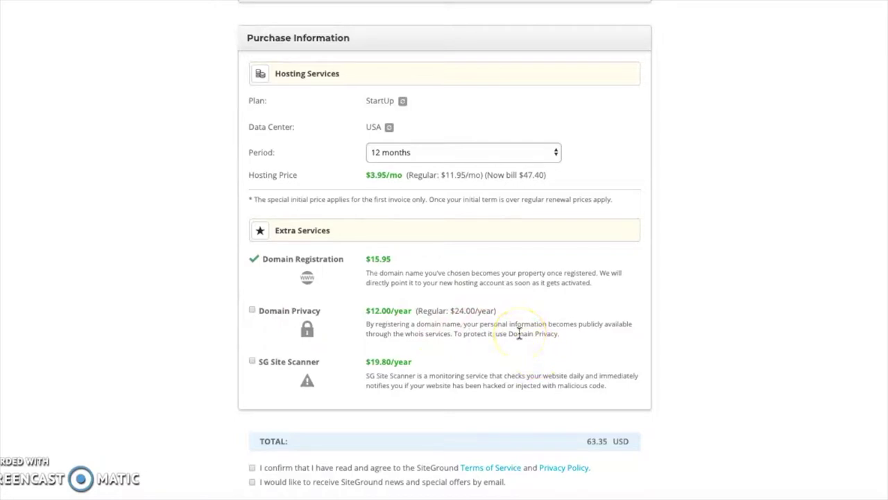
Examine the extra services, the order total and the account, client and payment sections of the order form
scroll(519, 334, "down", 1)
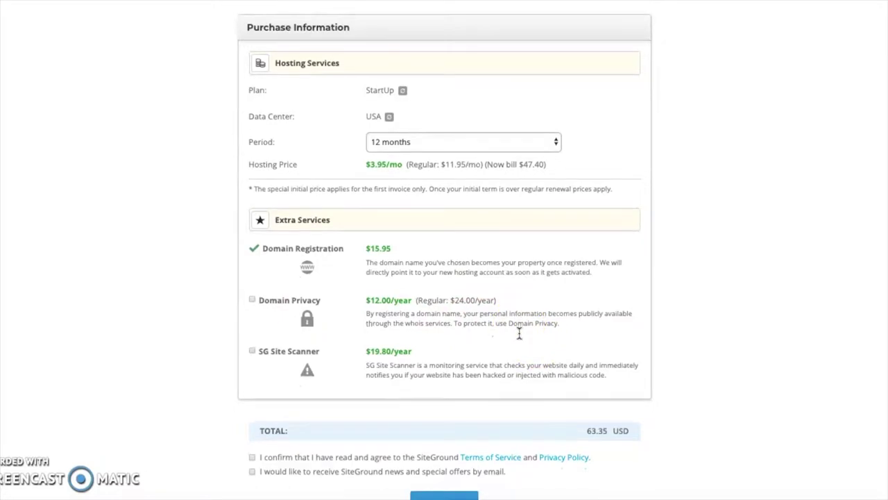
scroll(519, 334, "down", 1)
scroll(519, 334, "down", 3)
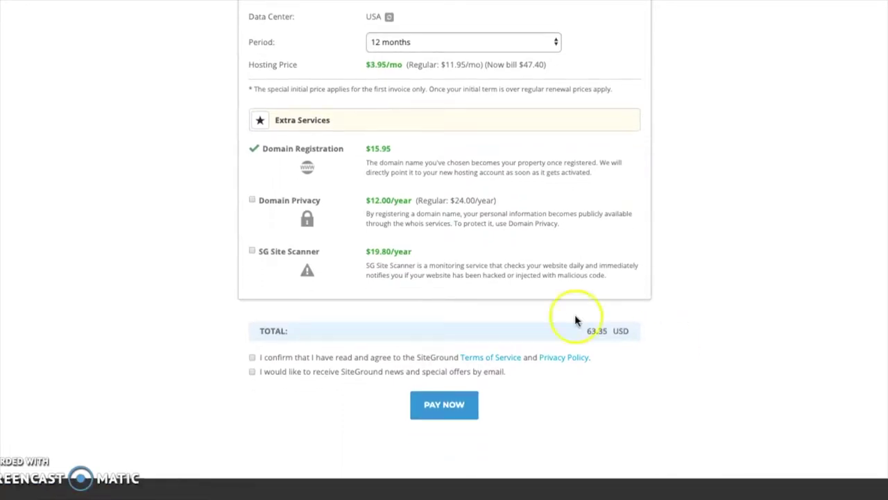
scroll(555, 306, "up", 5)
scroll(559, 307, "up", 5)
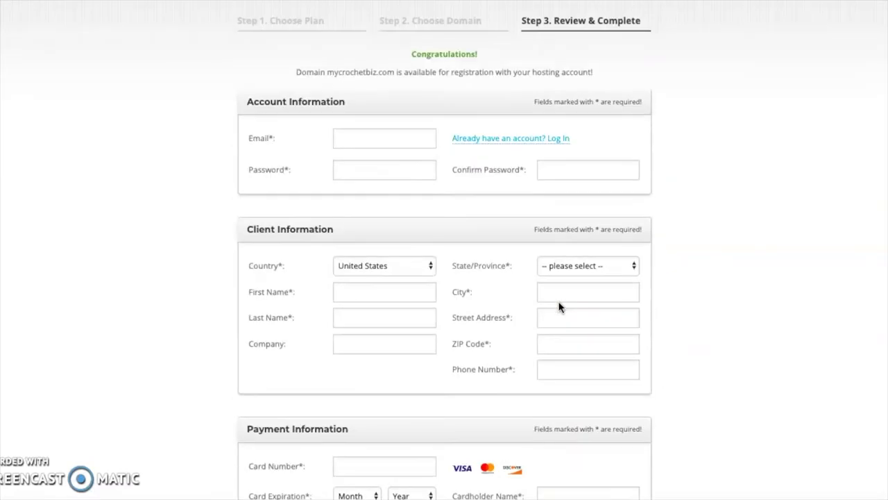
scroll(559, 308, "down", 1)
scroll(426, 380, "down", 1)
scroll(426, 380, "down", 8)
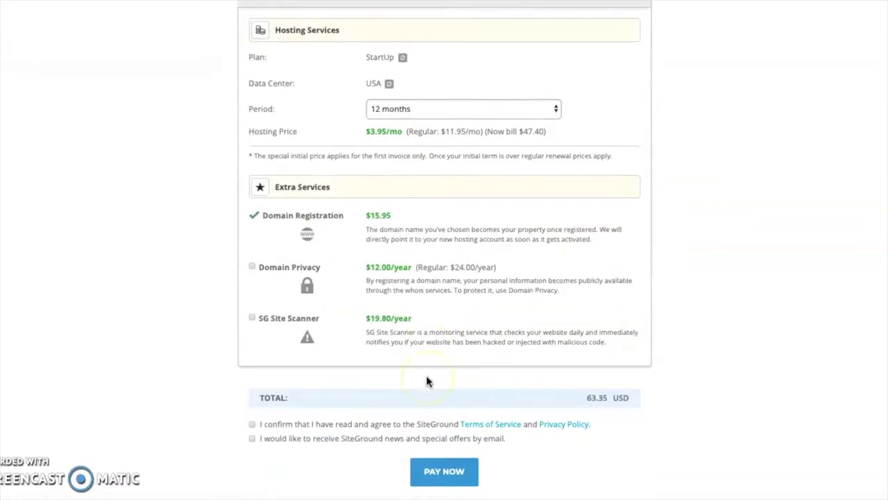
scroll(426, 380, "up", 1)
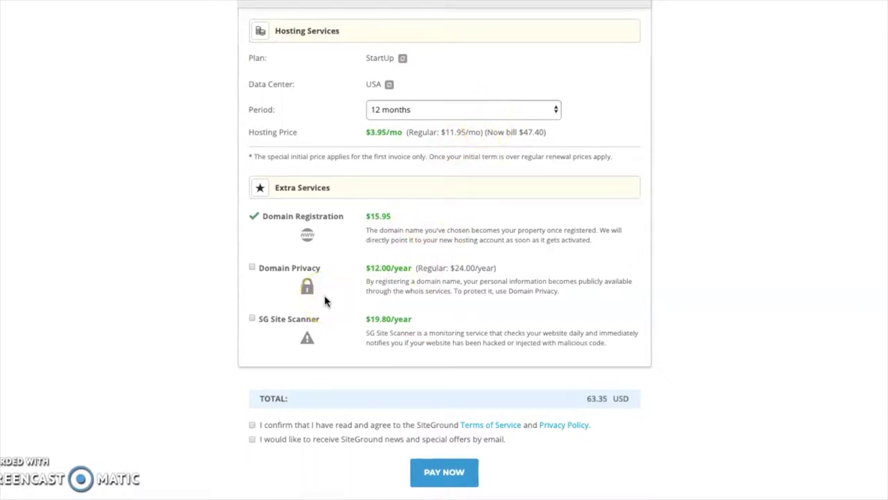
Review the terms of service and email news consent options, and look over the whole order form once more
scroll(325, 300, "down", 3)
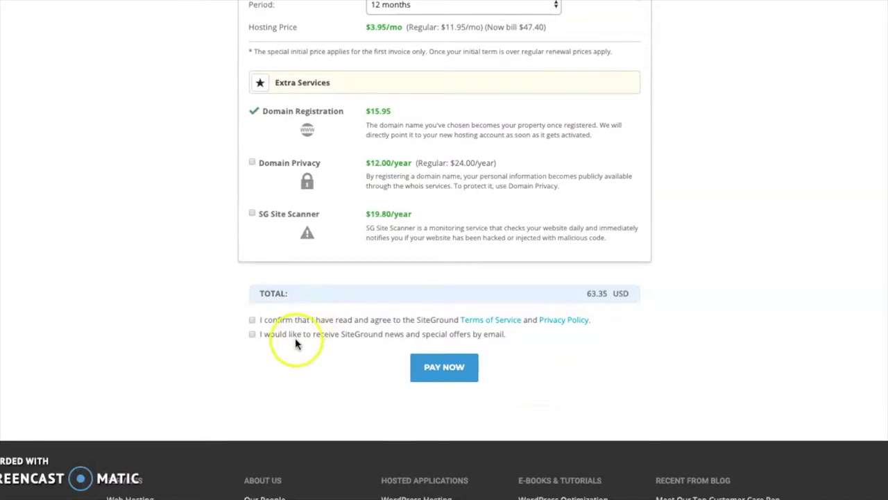
left_click(251, 320)
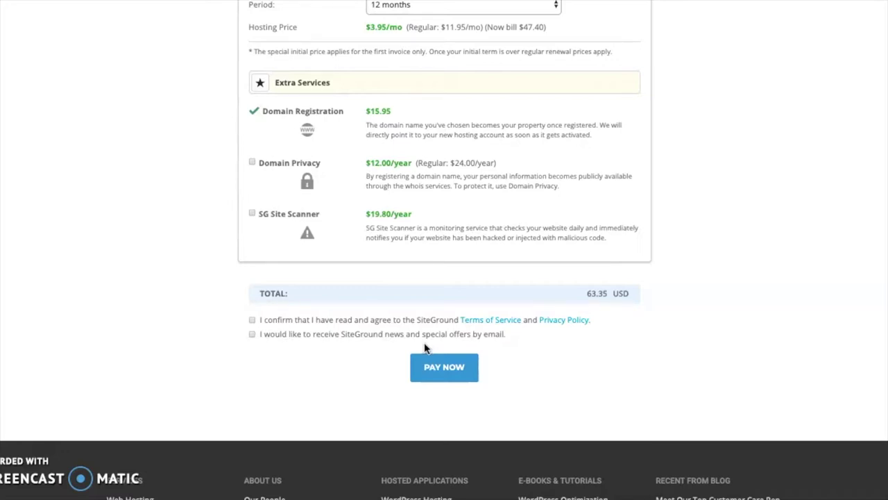
scroll(654, 347, "up", 5)
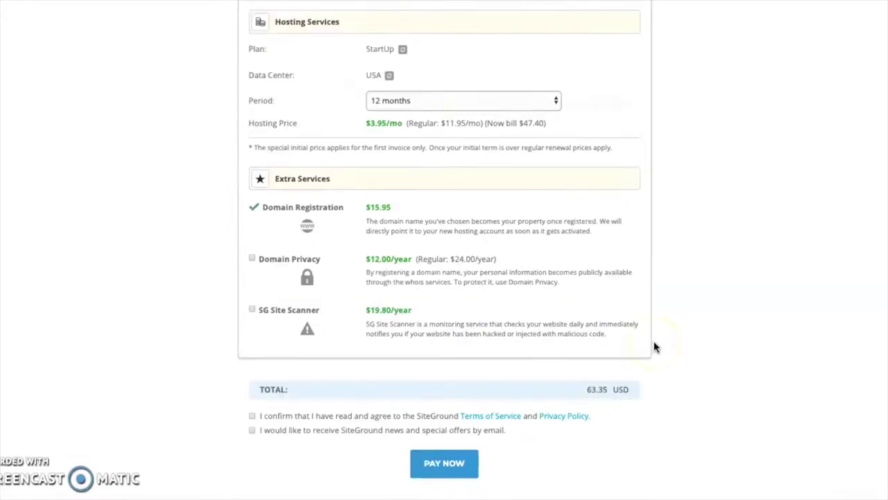
scroll(654, 347, "up", 7)
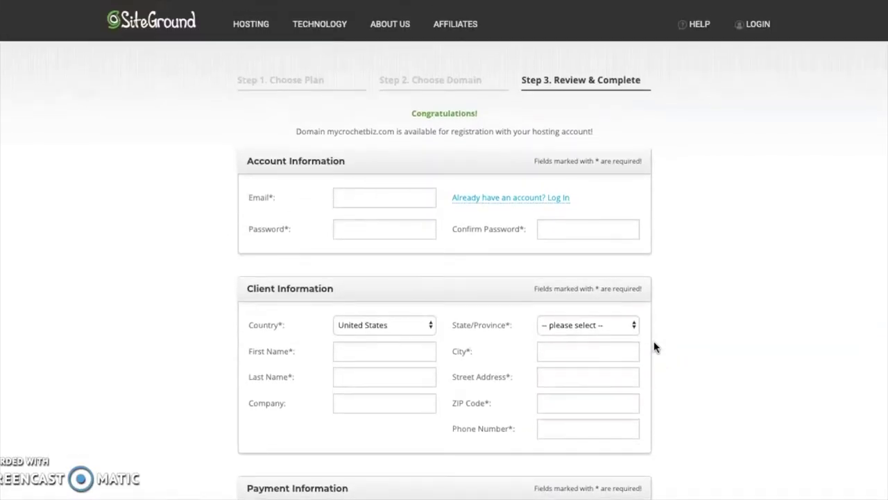
scroll(654, 347, "down", 11)
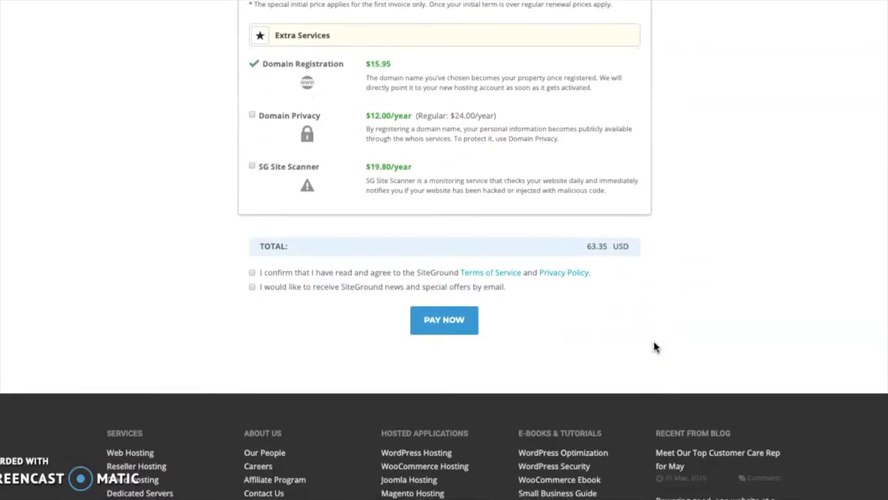
scroll(654, 347, "up", 1)
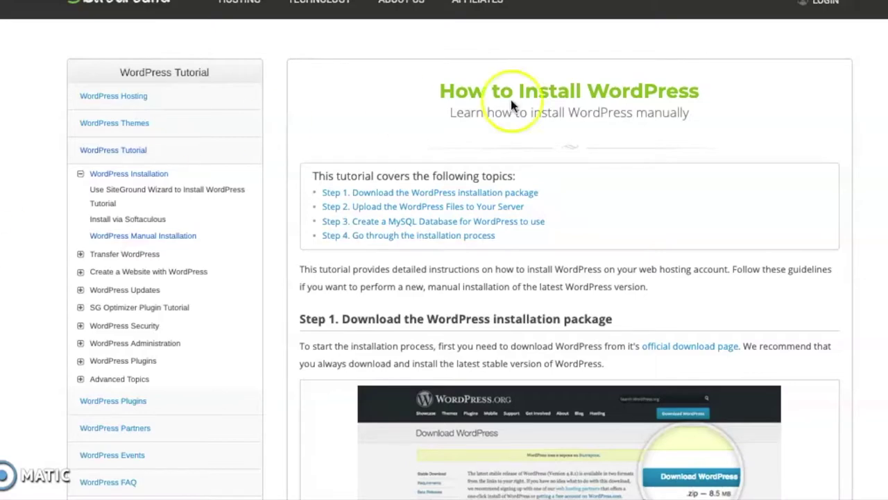
Read through the manual WordPress installation tutorial, from downloading the package to going through the installation process
scroll(614, 176, "down", 4)
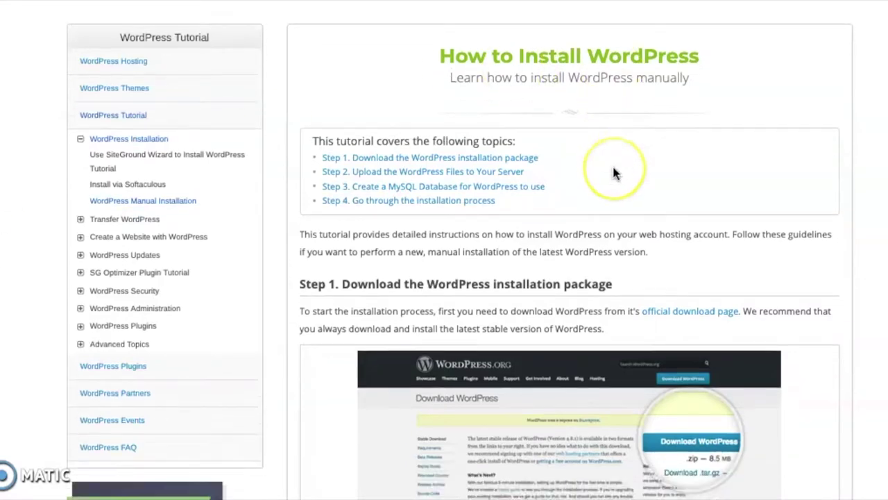
scroll(614, 173, "down", 5)
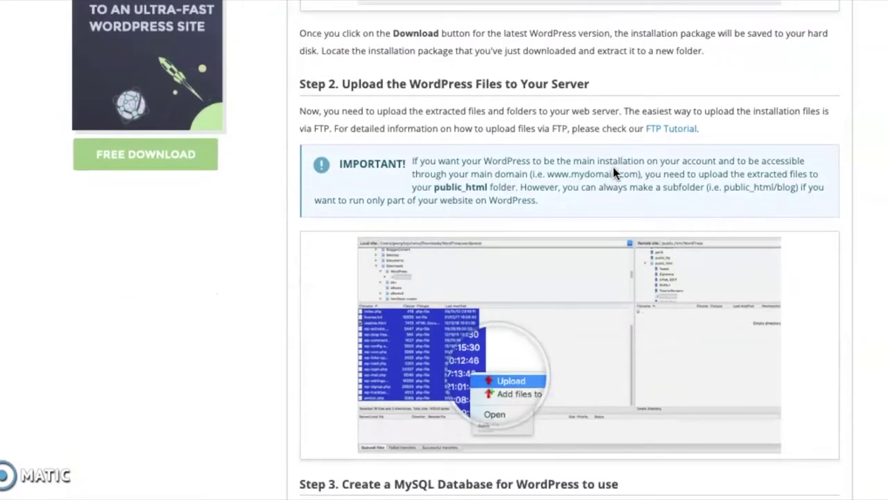
scroll(372, 257, "down", 3)
scroll(372, 259, "down", 4)
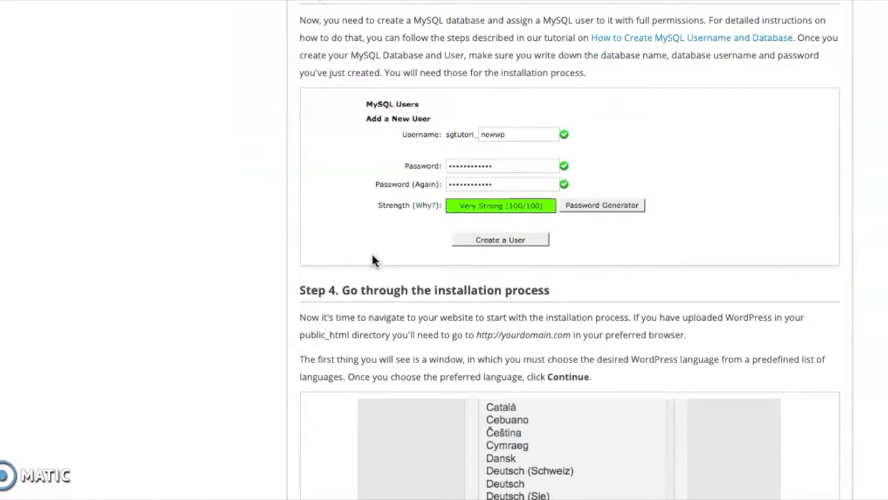
scroll(372, 260, "down", 6)
scroll(372, 260, "up", 4)
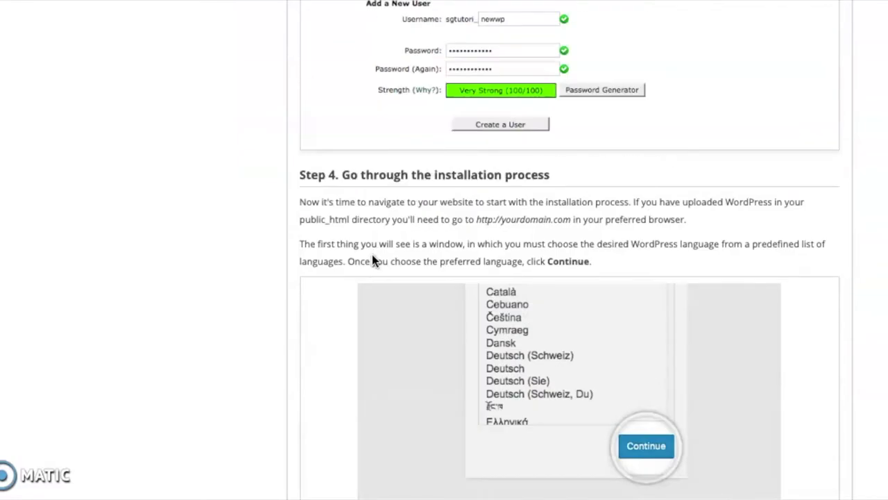
Open the support form for application installation, keep the Application Installation category and choose WordPress as the application
scroll(371, 259, "up", 10)
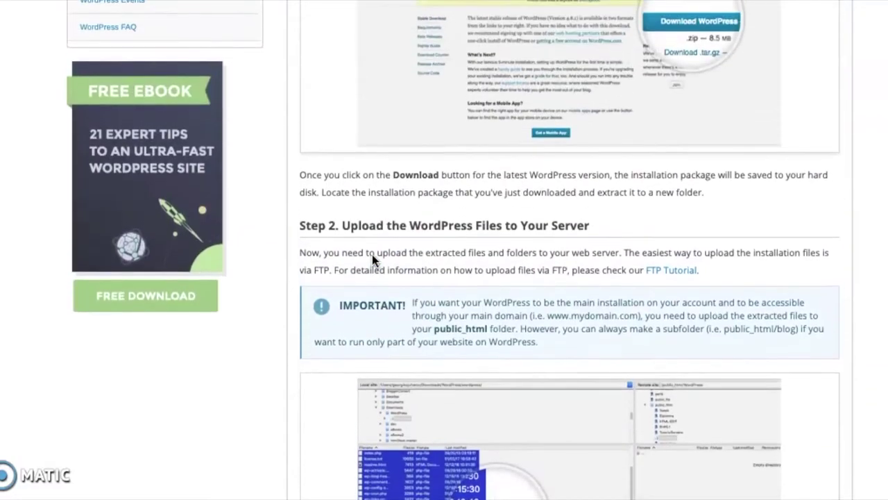
scroll(372, 260, "up", 6)
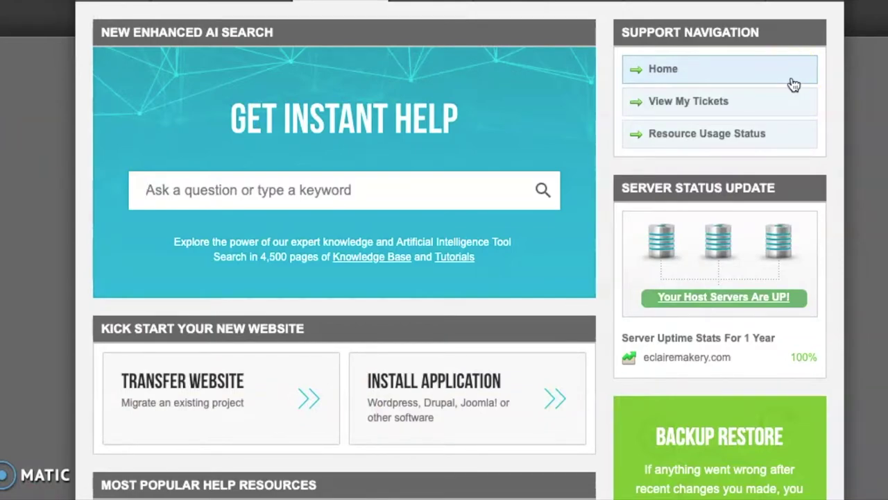
left_click(776, 101)
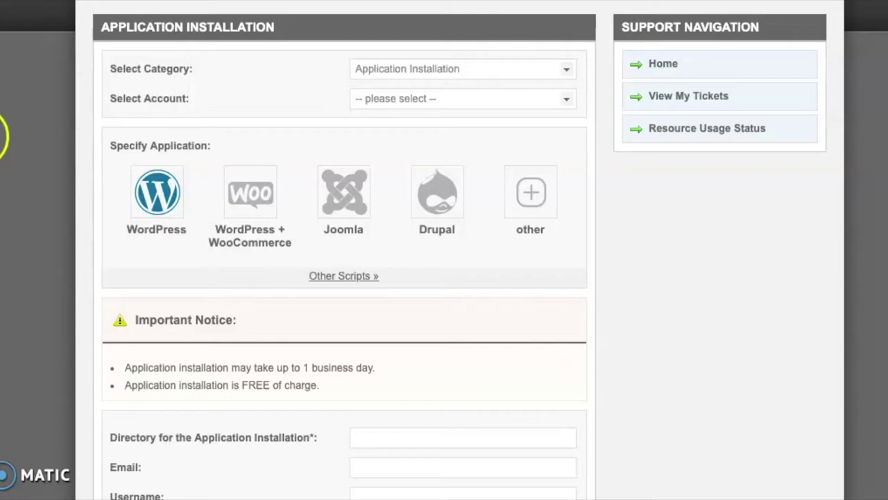
left_click(569, 70)
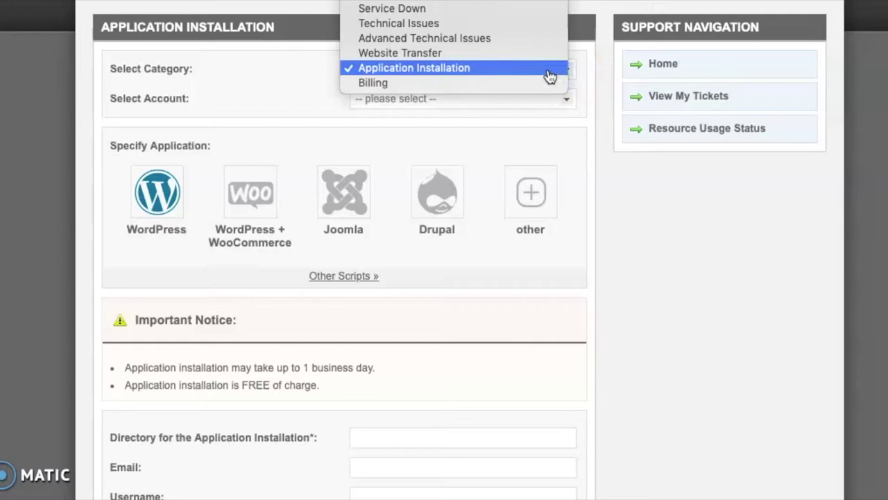
left_click(549, 75)
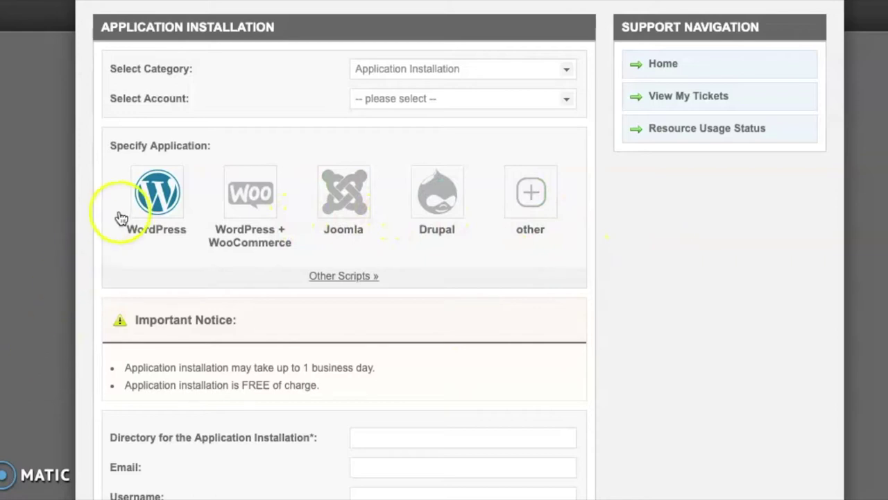
left_click(158, 219)
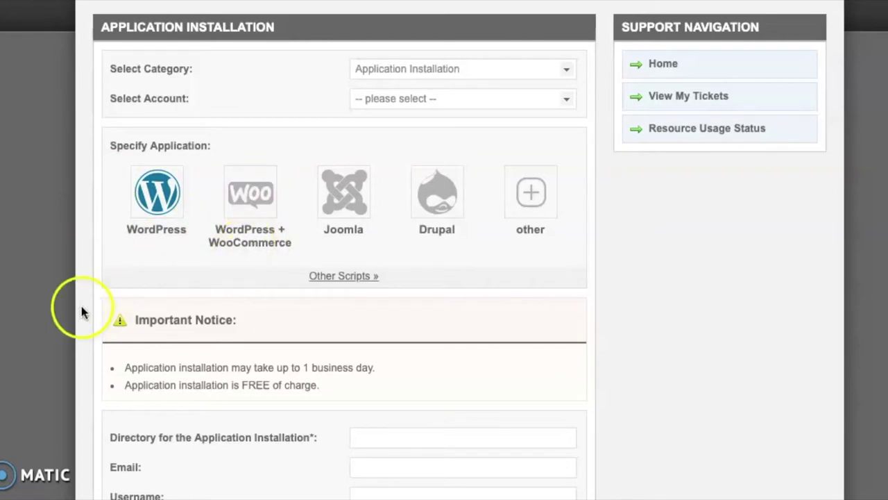
Review the installation notice and the directory, login and notification fields down to the end of the request form
scroll(63, 317, "down", 4)
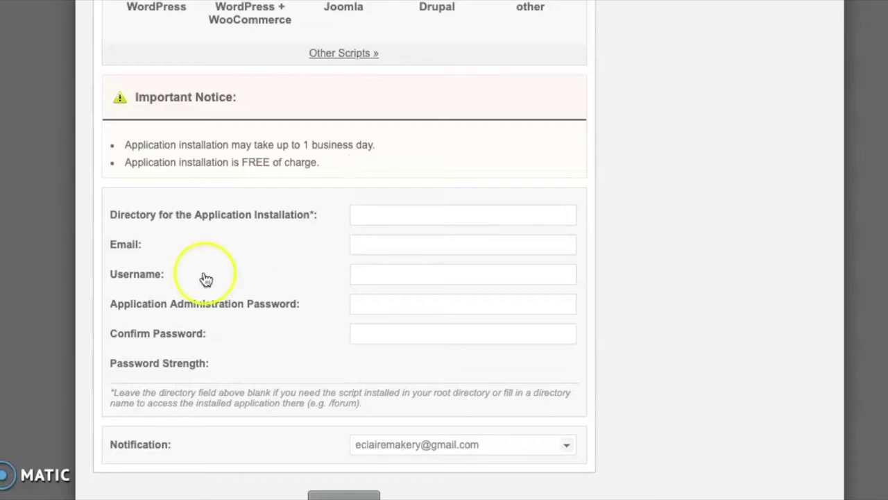
scroll(2, 314, "down", 1)
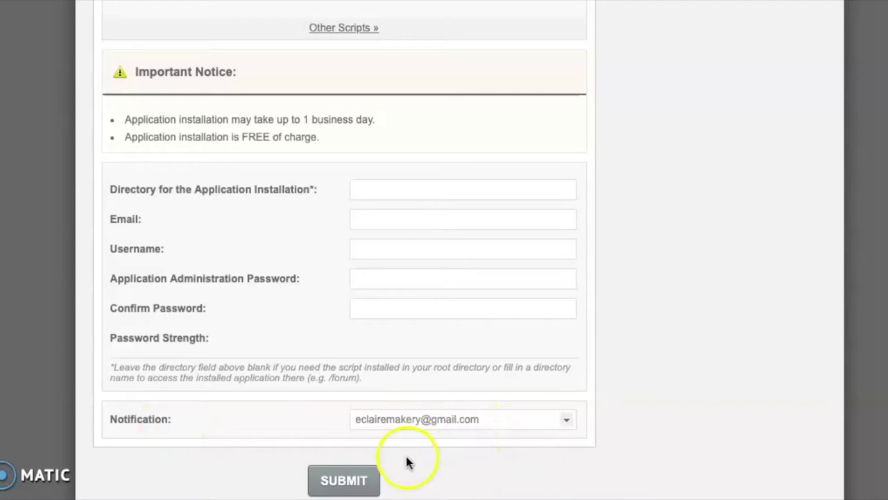
left_click(369, 485)
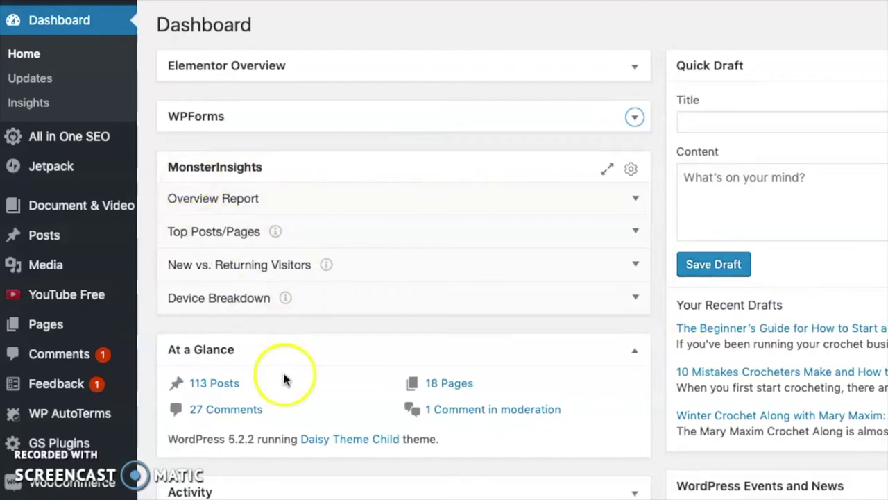
Look over the WordPress dashboard, examining the At a Glance summary and the Jetpack stats with top posts and top searches
scroll(282, 370, "down", 2)
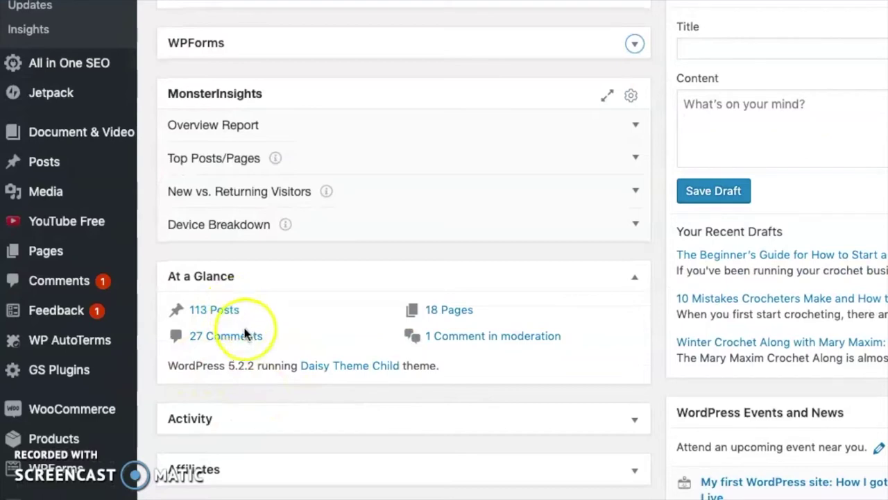
scroll(480, 302, "down", 7)
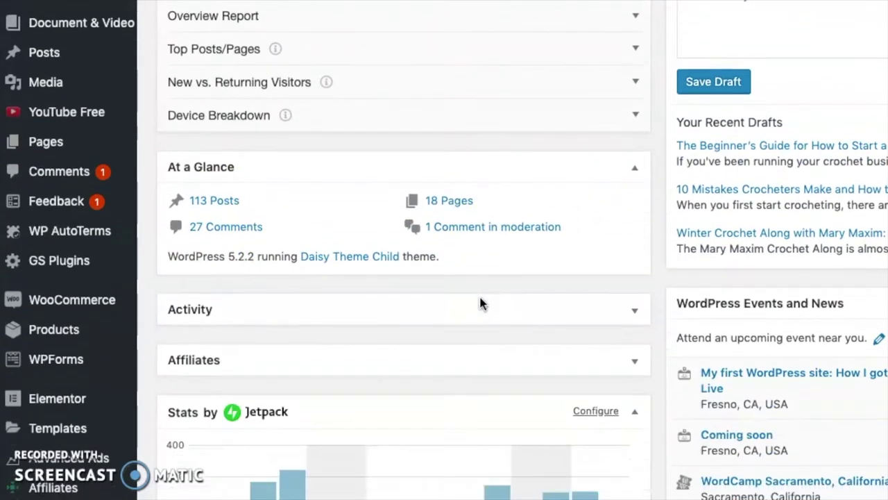
scroll(480, 302, "down", 2)
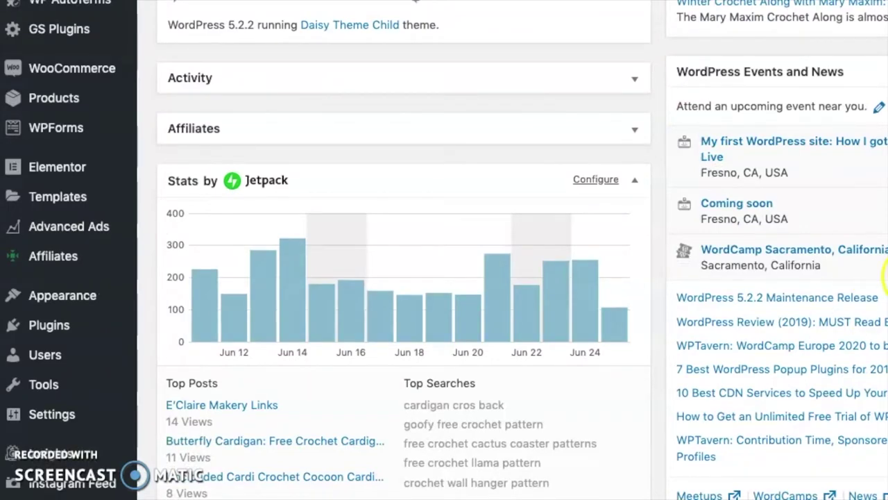
scroll(622, 395, "down", 3)
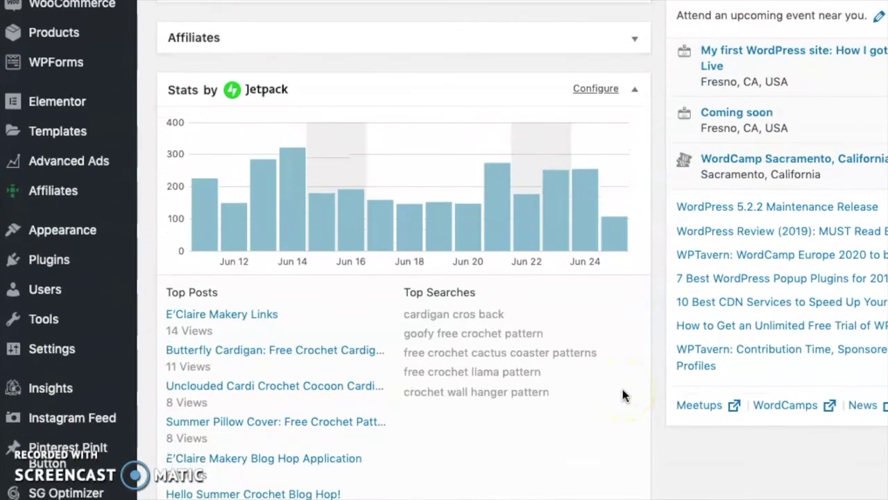
scroll(623, 395, "down", 3)
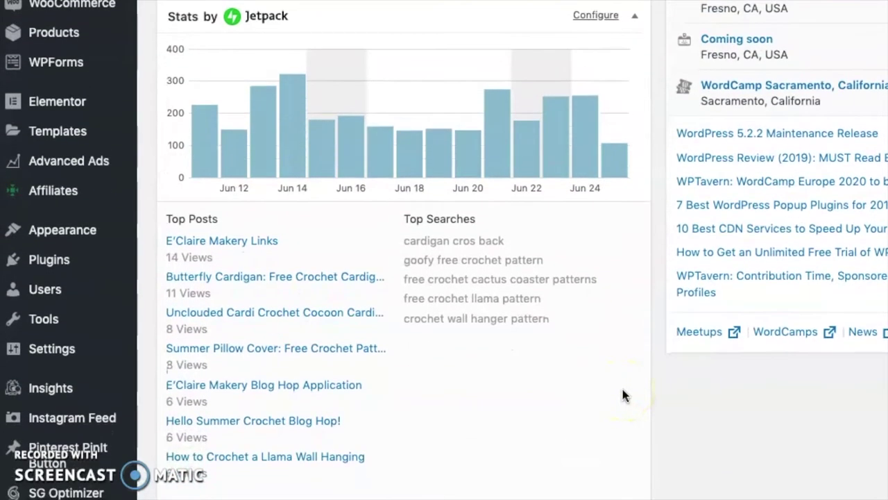
scroll(623, 395, "up", 1)
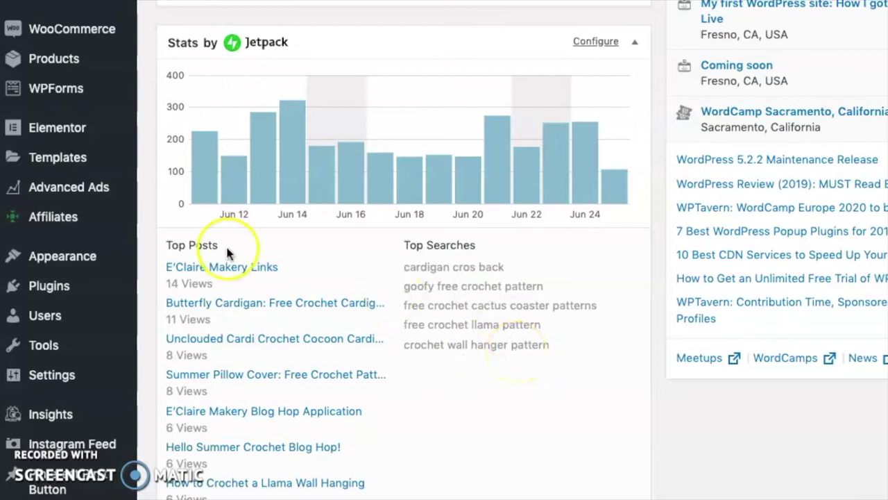
mouse_move(205, 174)
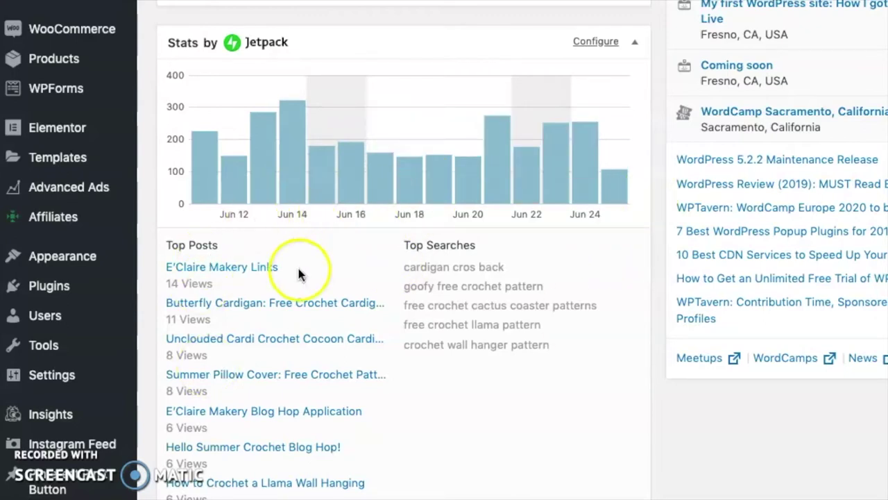
scroll(390, 408, "down", 1)
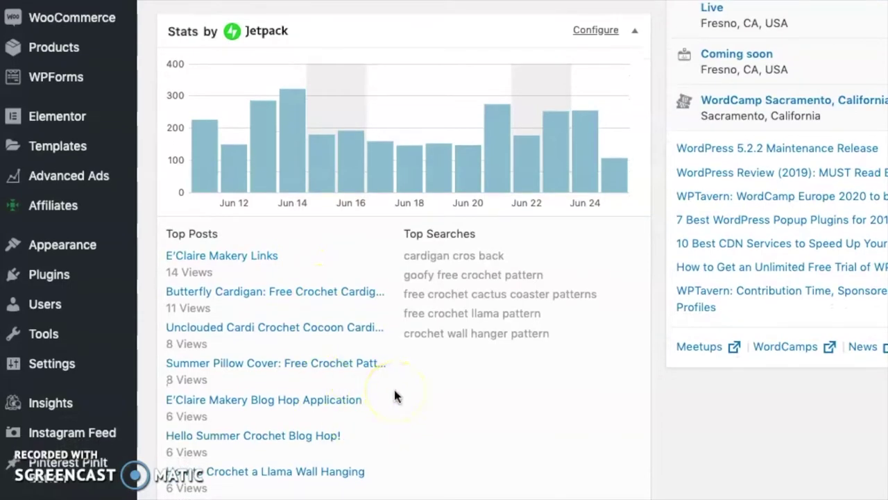
scroll(394, 396, "up", 6)
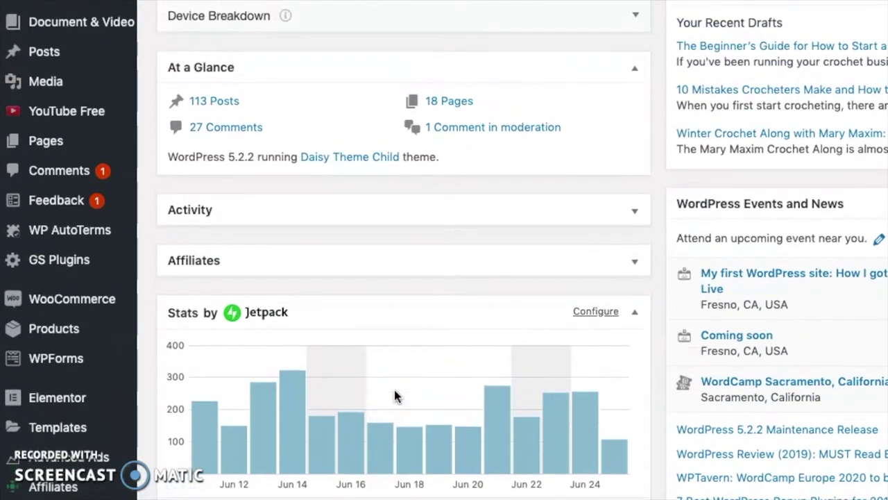
scroll(394, 396, "up", 2)
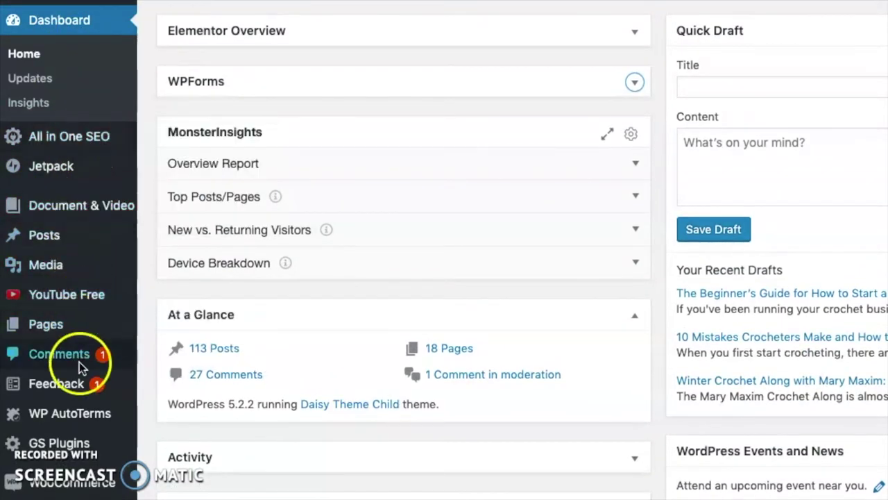
Open the list of all blog posts and look through its titles, authors, categories and dates
mouse_move(100, 147)
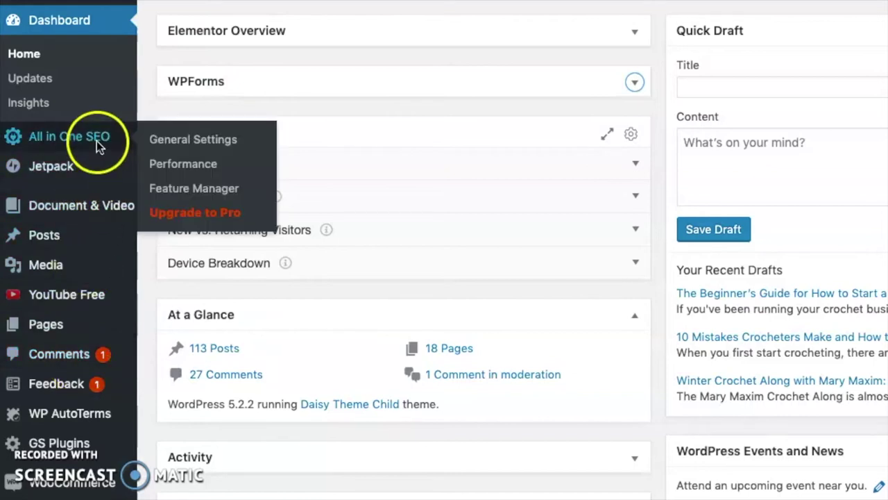
mouse_move(95, 237)
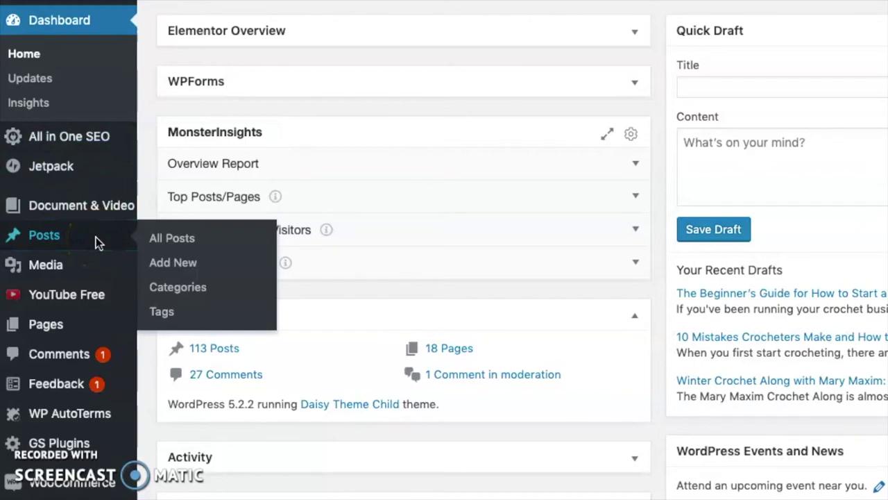
left_click(96, 237)
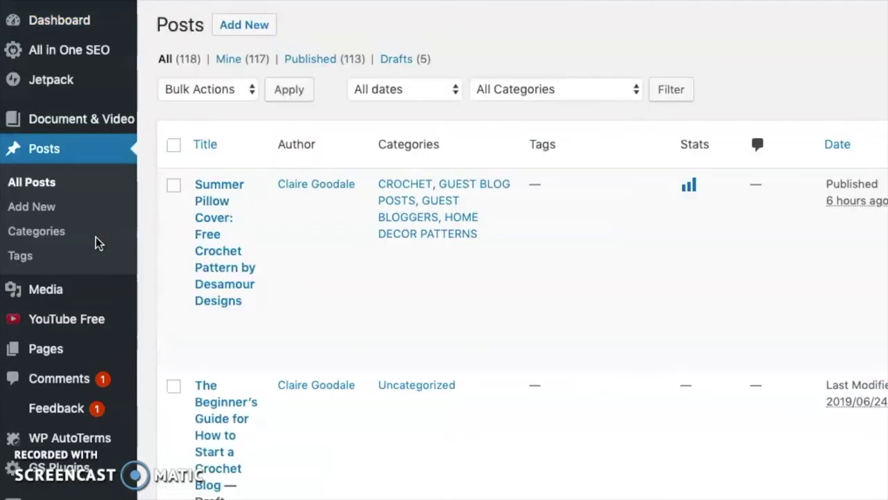
mouse_move(388, 308)
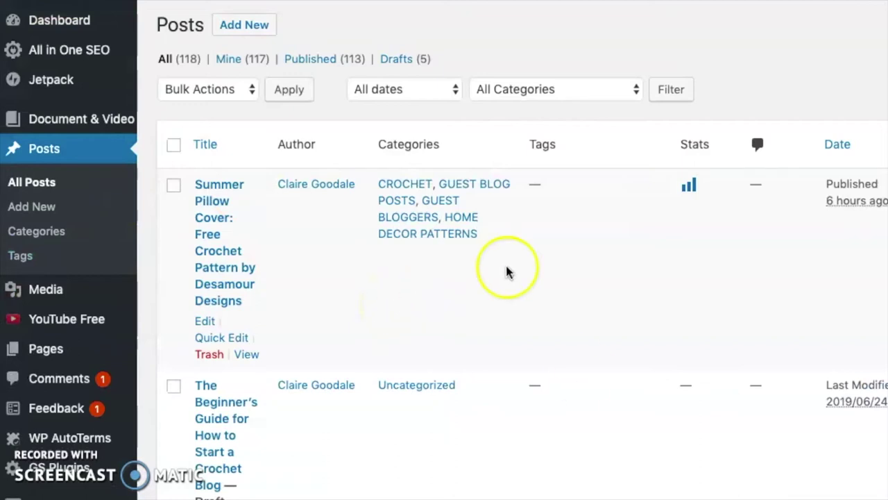
scroll(575, 383, "down", 2)
scroll(573, 383, "down", 3)
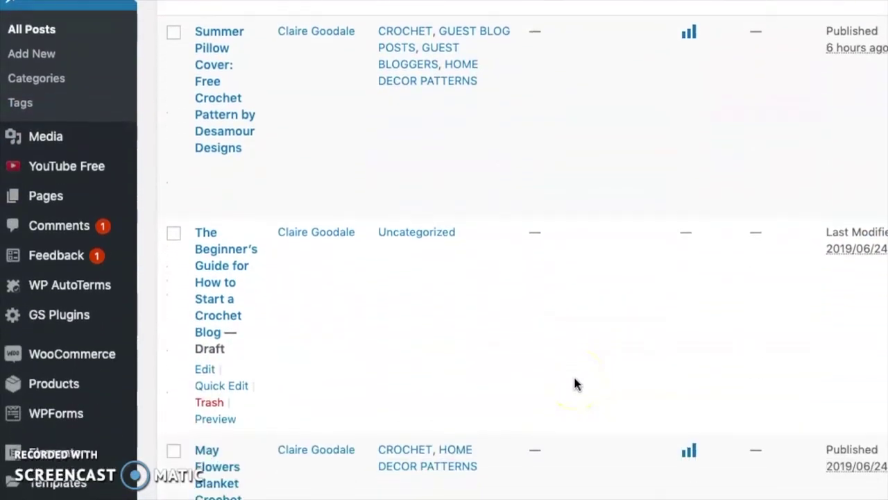
scroll(573, 383, "up", 4)
scroll(574, 384, "up", 1)
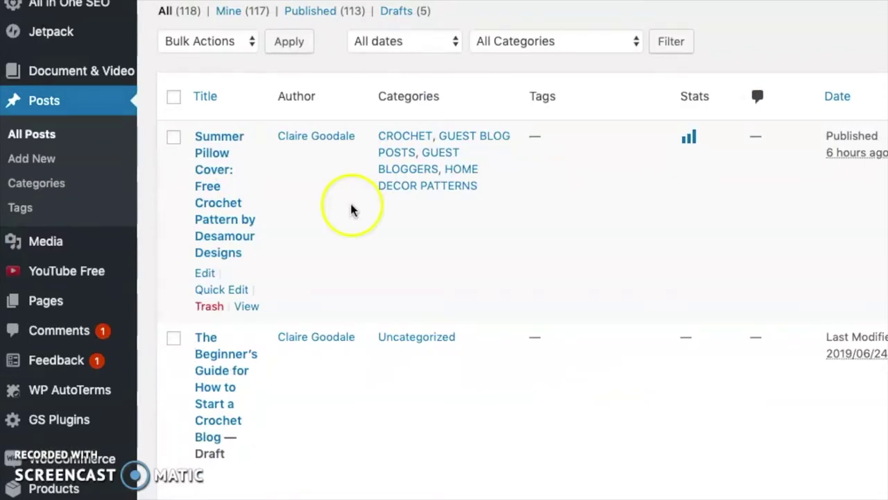
scroll(361, 194, "up", 2)
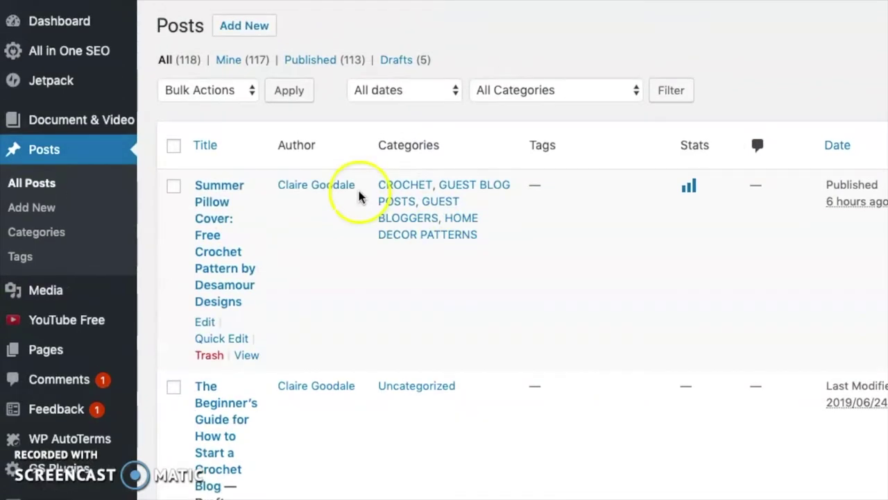
Start a new blog post and look over its title field and content editor without entering anything
left_click(53, 208)
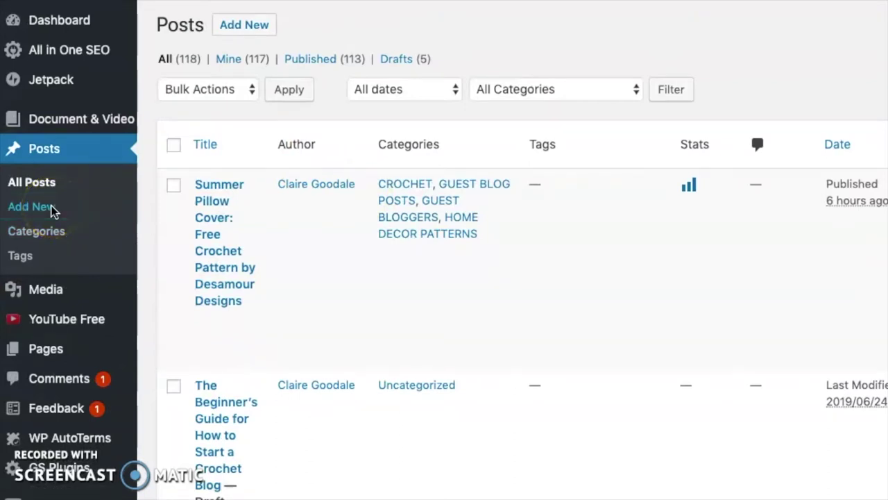
left_click(322, 350)
scroll(322, 350, "down", 3)
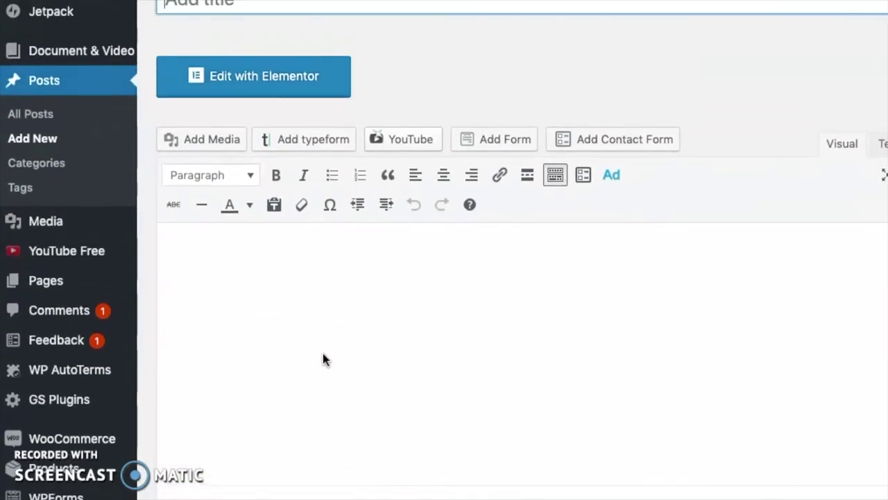
mouse_move(117, 336)
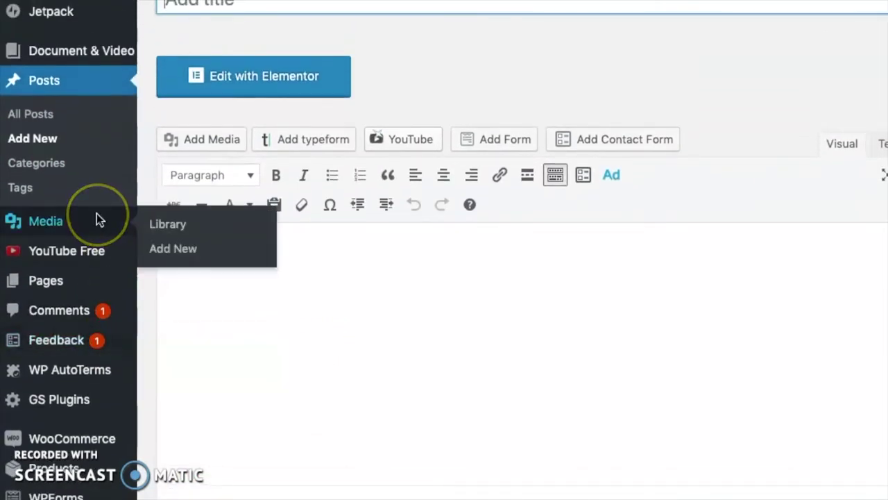
scroll(96, 213, "up", 2)
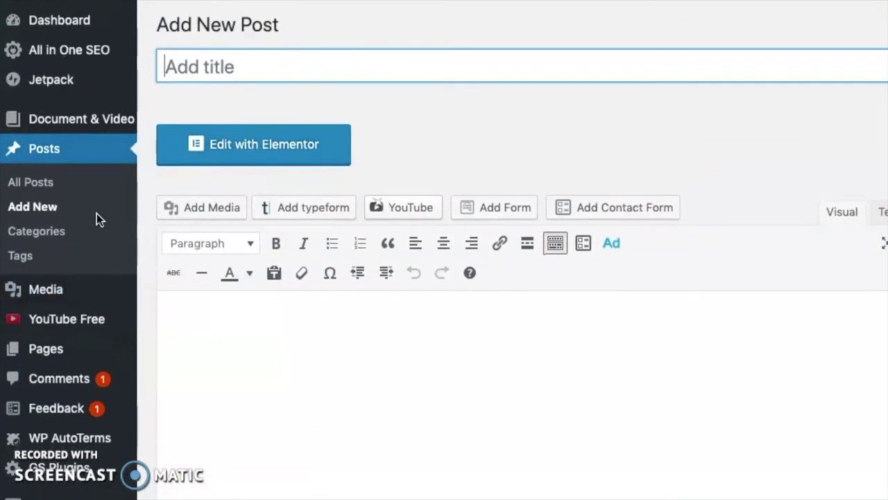
Open the site's installed themes and look through the available designs
scroll(97, 215, "down", 5)
scroll(96, 215, "down", 4)
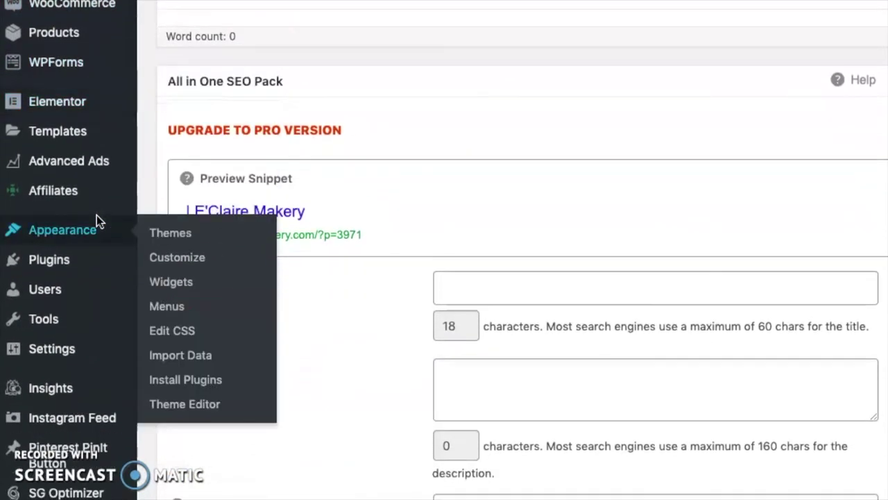
left_click(161, 234)
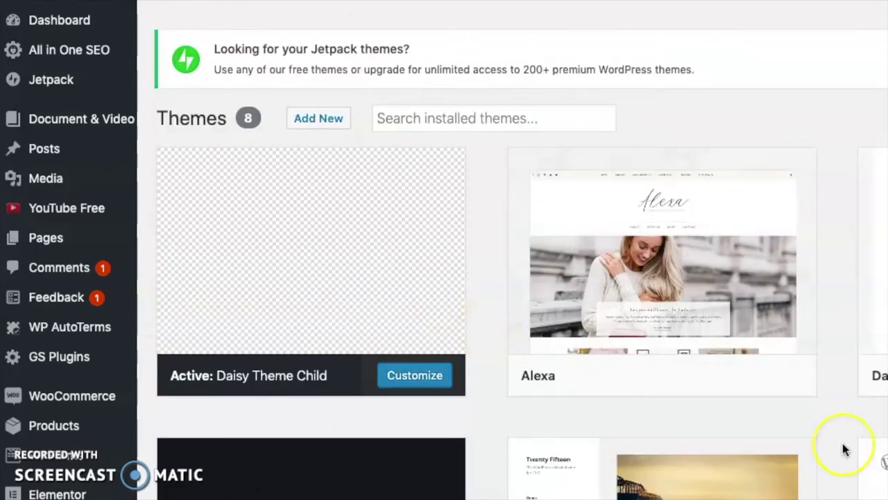
scroll(843, 447, "down", 3)
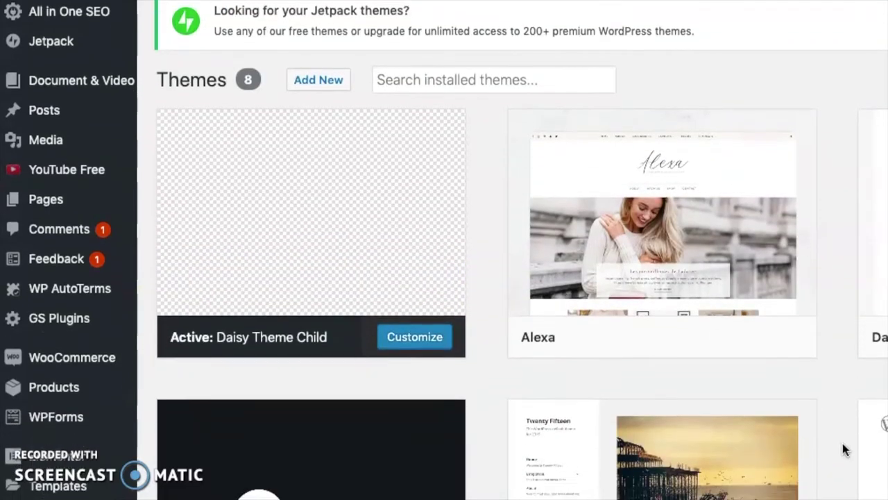
scroll(843, 448, "down", 5)
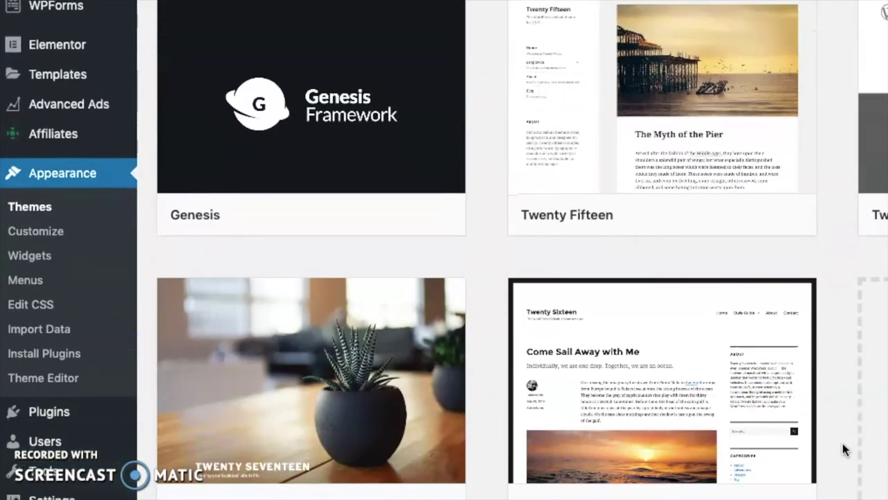
scroll(843, 447, "down", 2)
scroll(842, 448, "up", 10)
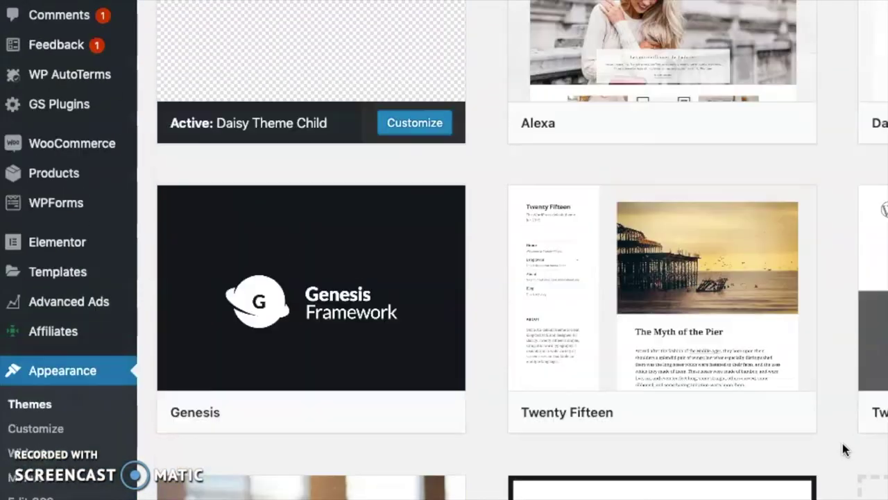
Open the page for adding new themes and browse the featured designs from Twenty Nineteen down to Business Craft
scroll(842, 443, "down", 2)
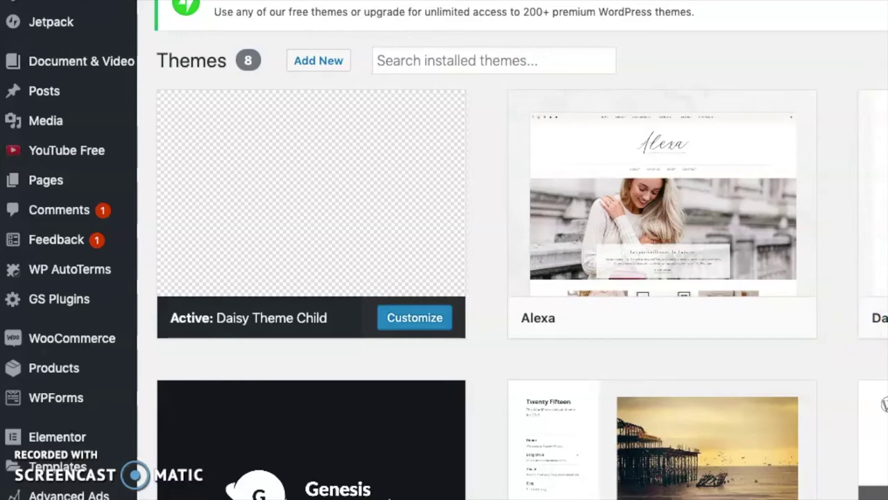
left_click(302, 60)
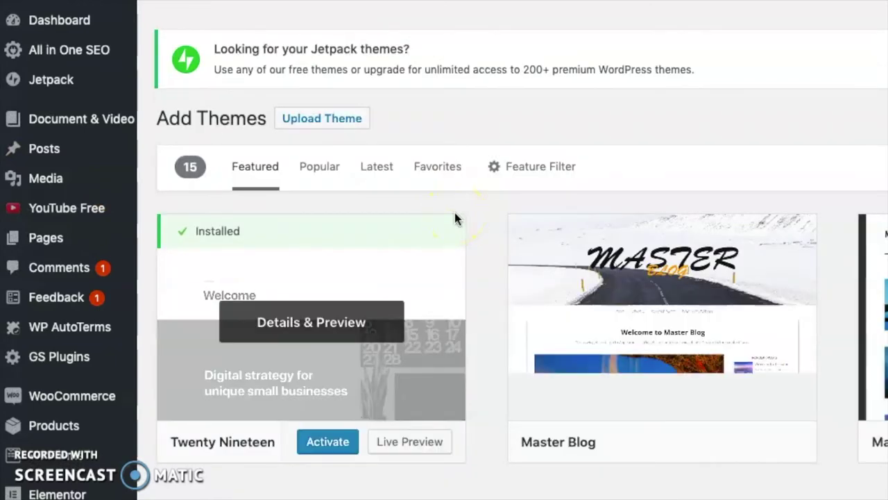
scroll(483, 256, "down", 2)
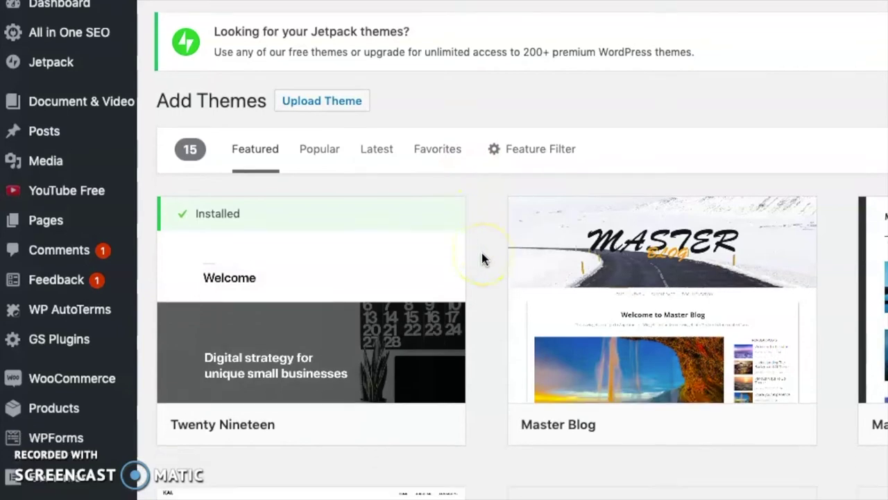
scroll(484, 258, "down", 3)
scroll(484, 259, "down", 2)
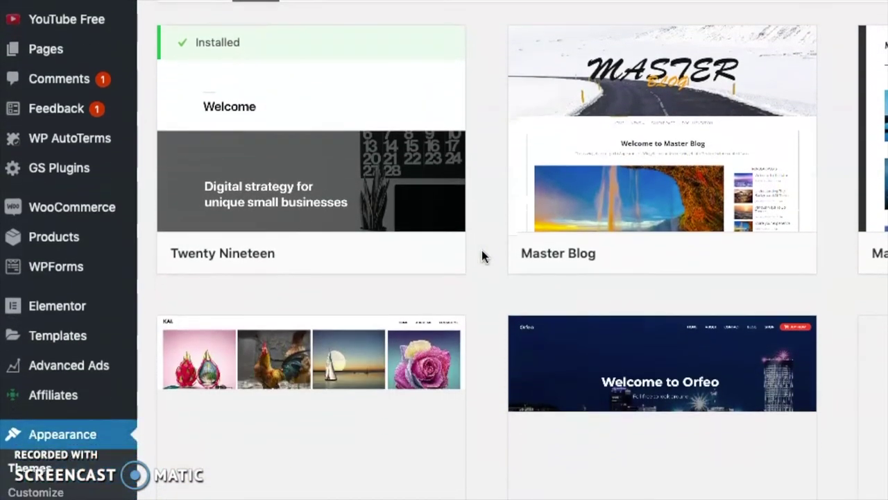
scroll(484, 255, "down", 2)
scroll(484, 255, "down", 2)
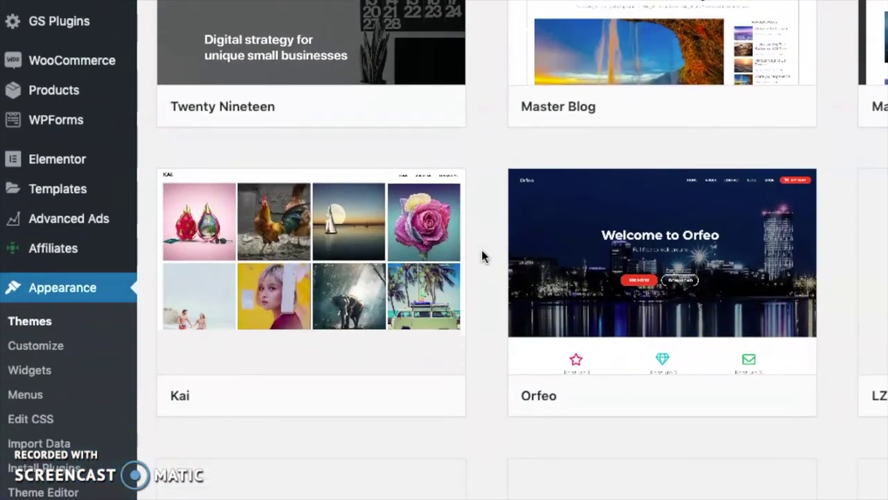
scroll(484, 256, "down", 2)
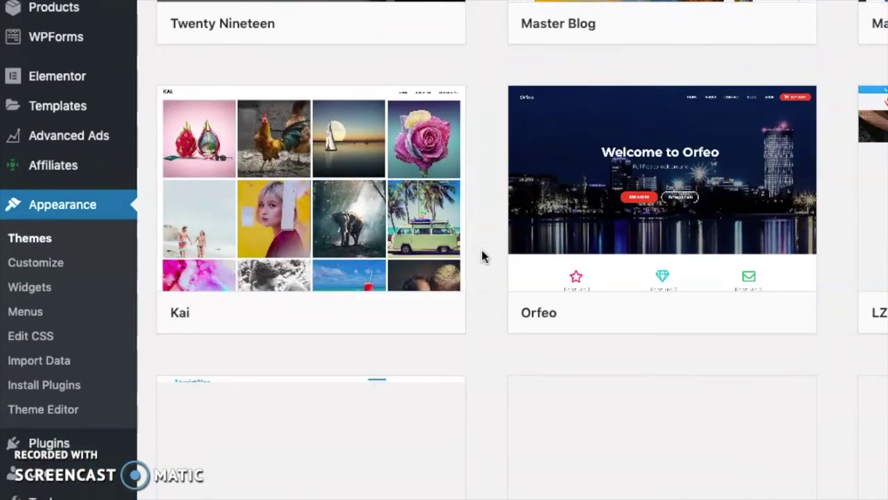
scroll(484, 255, "down", 2)
scroll(482, 254, "up", 4)
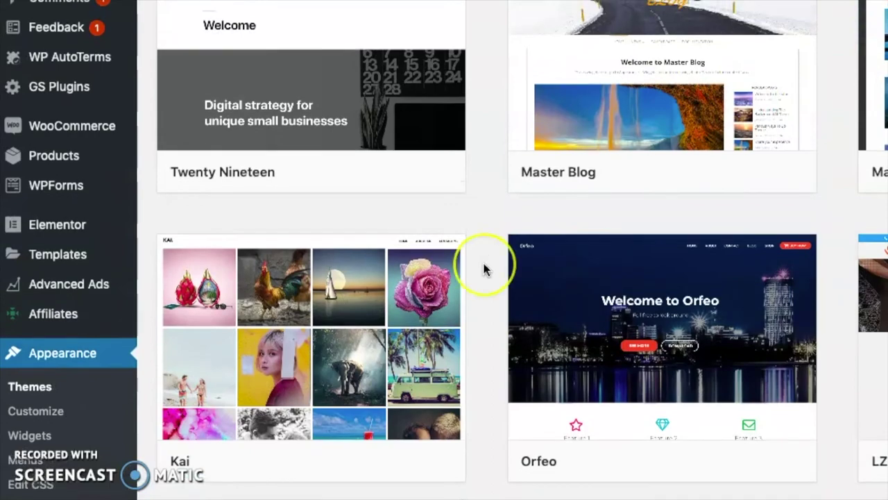
scroll(484, 269, "up", 2)
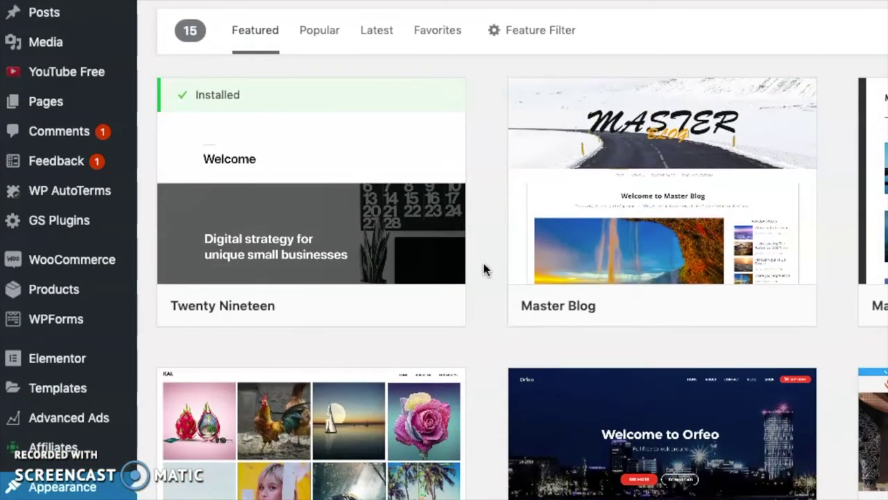
scroll(484, 269, "down", 3)
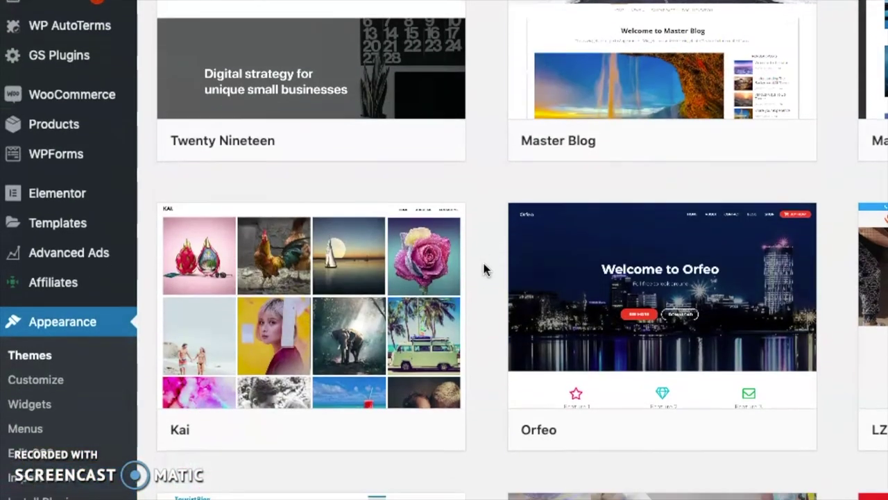
scroll(484, 269, "down", 5)
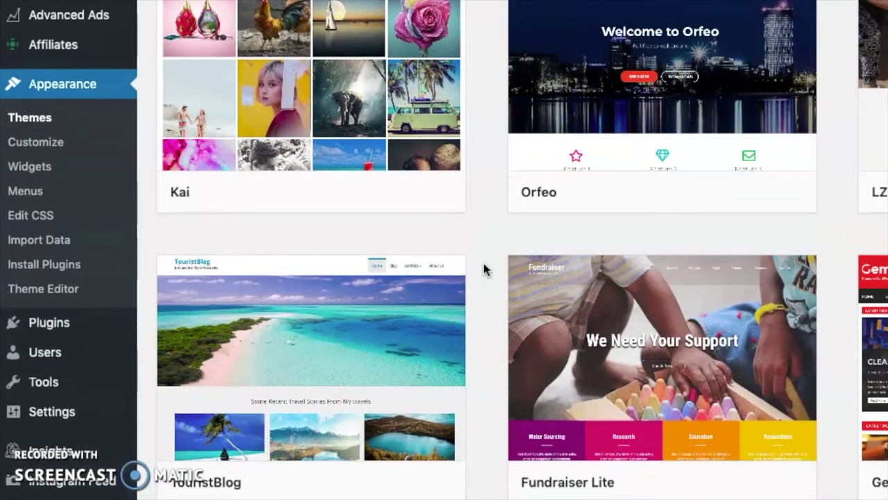
scroll(483, 269, "down", 4)
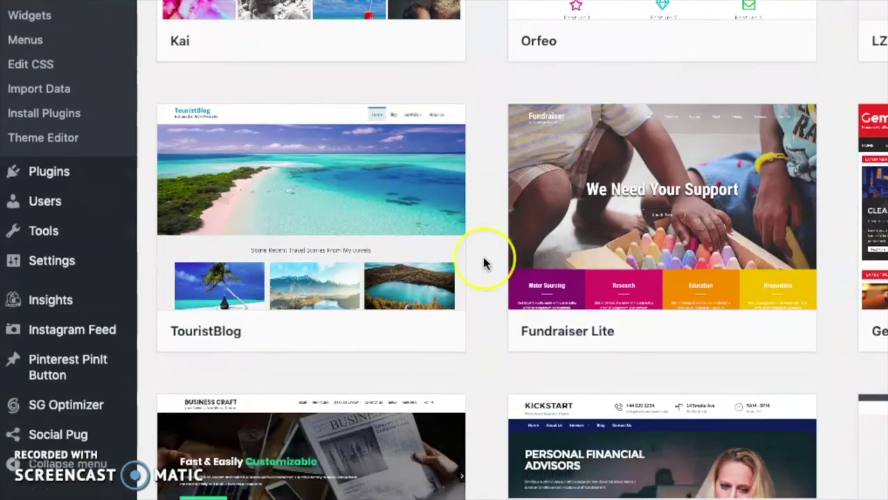
scroll(484, 263, "down", 1)
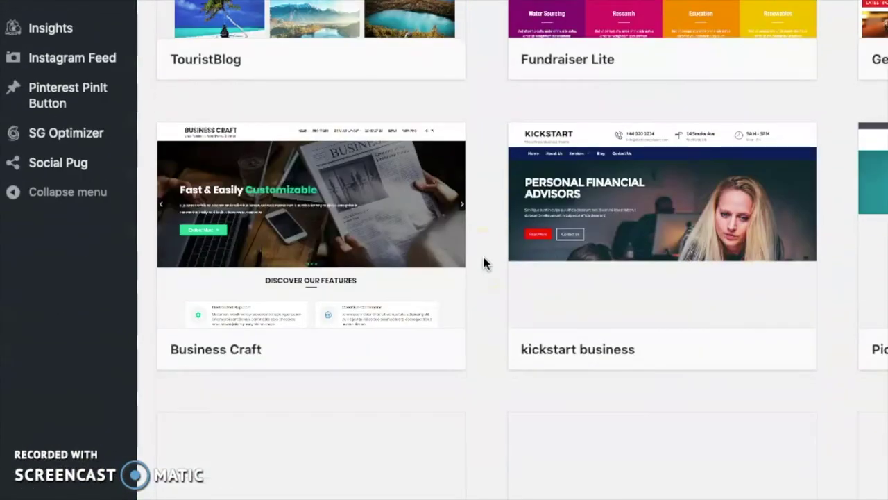
Preview the Business Craft theme and look through its banner and sample blog posts
left_click(252, 359)
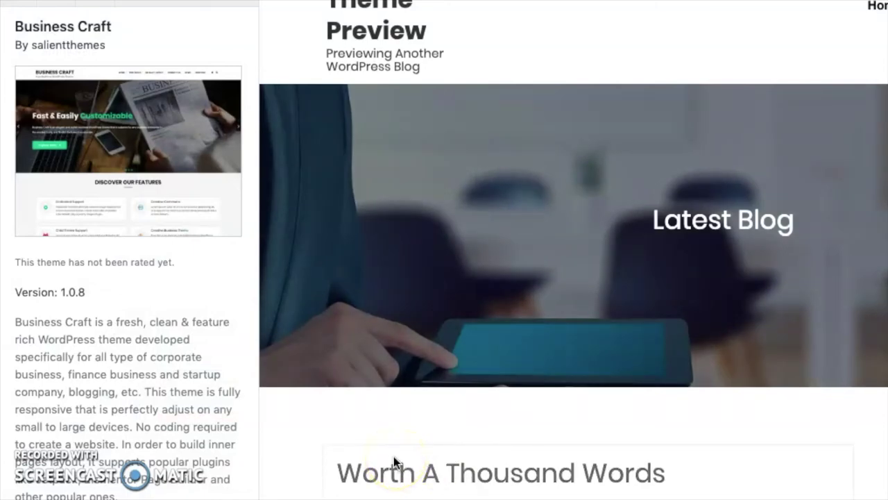
scroll(608, 382, "down", 1)
scroll(608, 382, "down", 10)
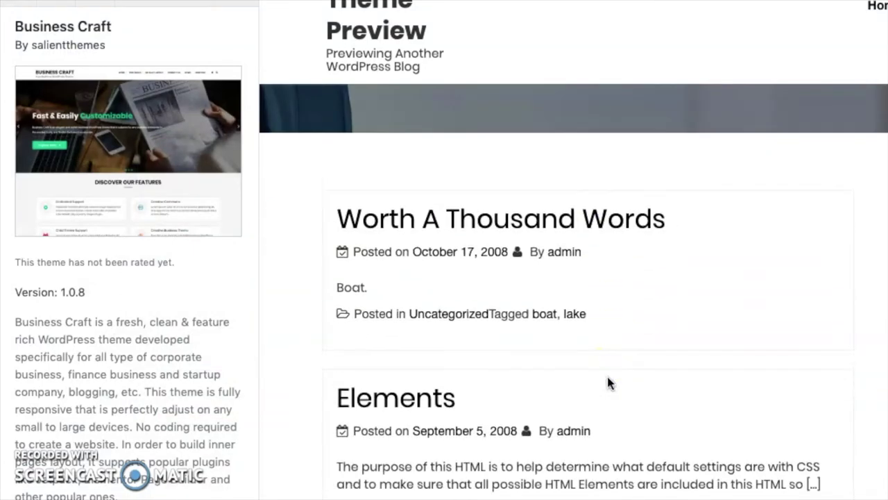
scroll(608, 381, "down", 9)
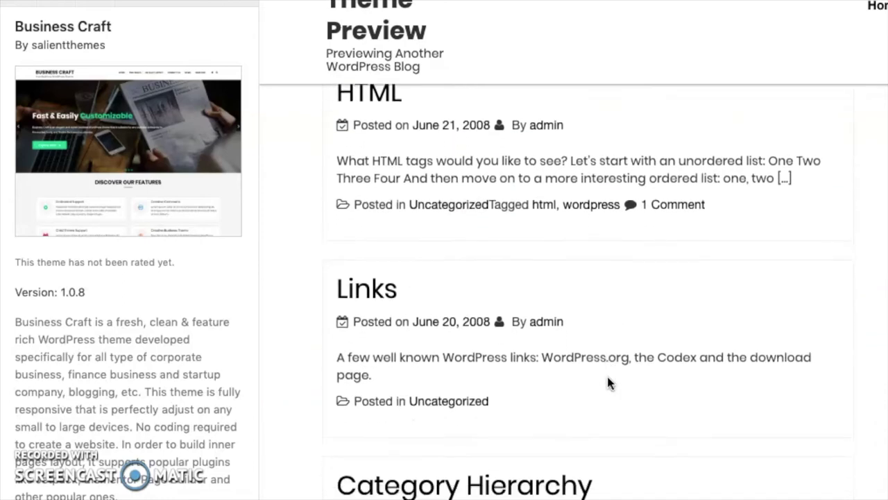
scroll(608, 382, "up", 20)
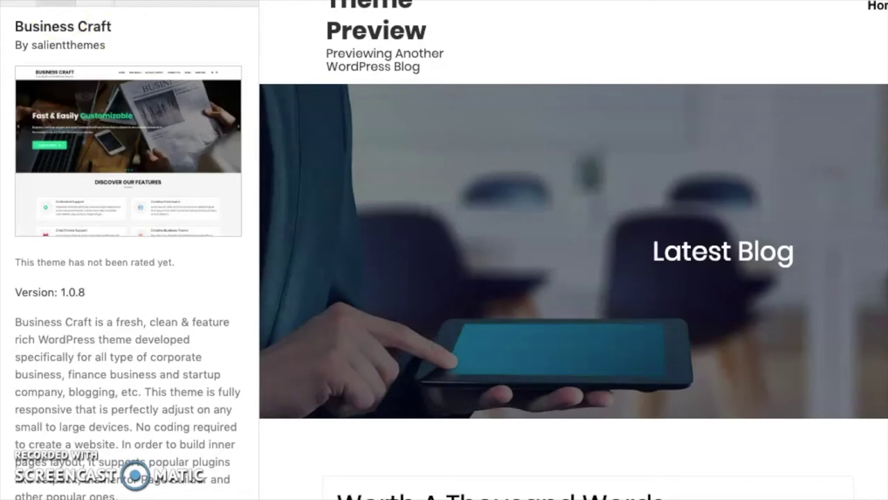
Switch the preview to the Gem theme, examine its sample post layout, and return to the theme list
key("Right")
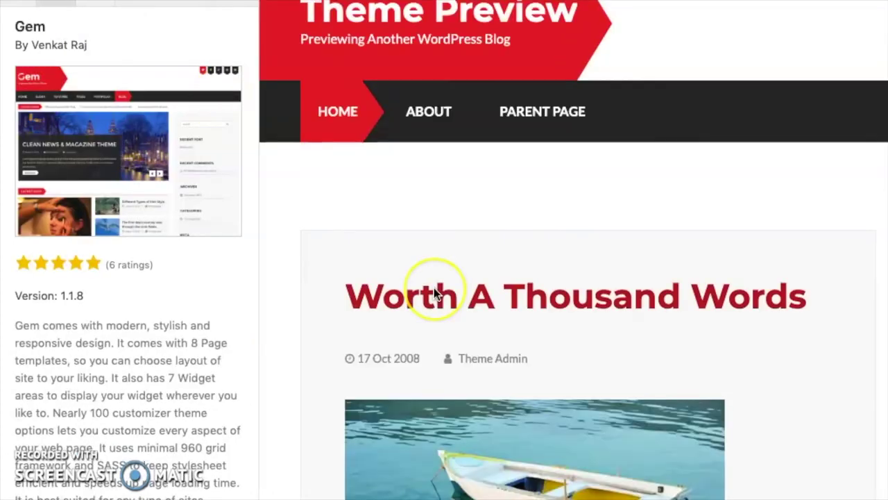
scroll(433, 291, "down", 3)
scroll(434, 291, "down", 10)
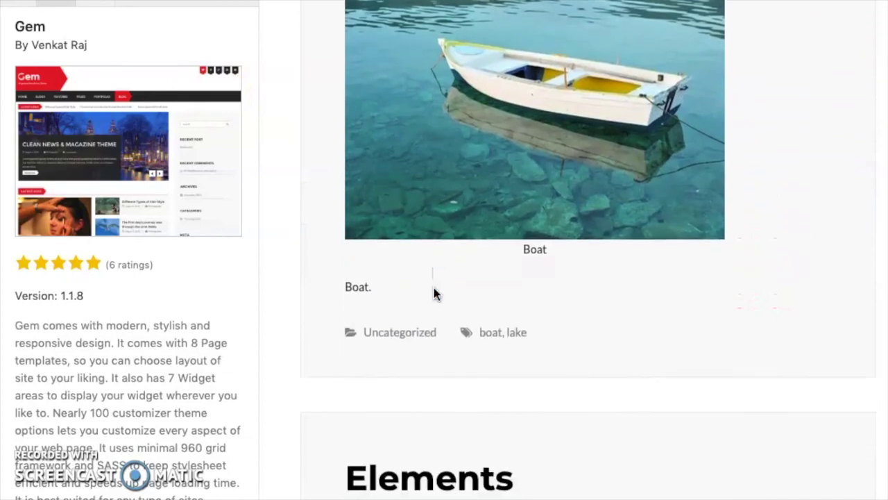
scroll(434, 291, "up", 12)
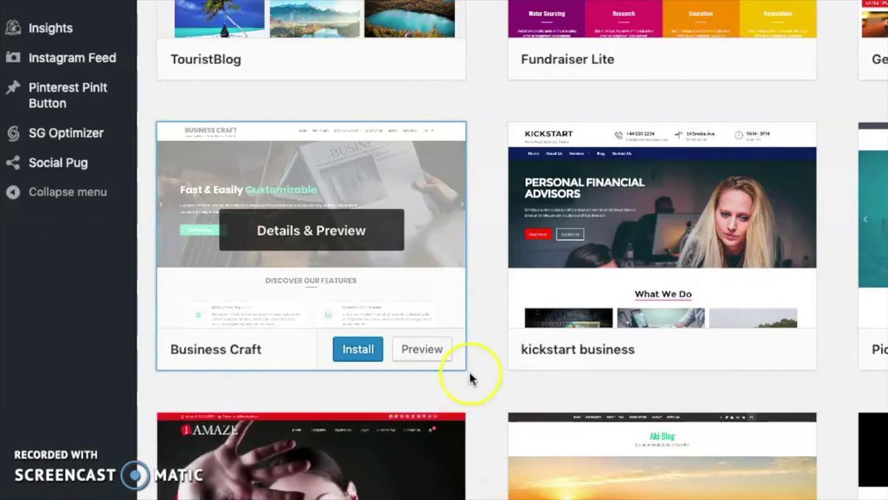
Look back over the featured themes, returning to Twenty Nineteen and Master Blog at the start of the list
scroll(469, 377, "up", 5)
scroll(470, 377, "up", 10)
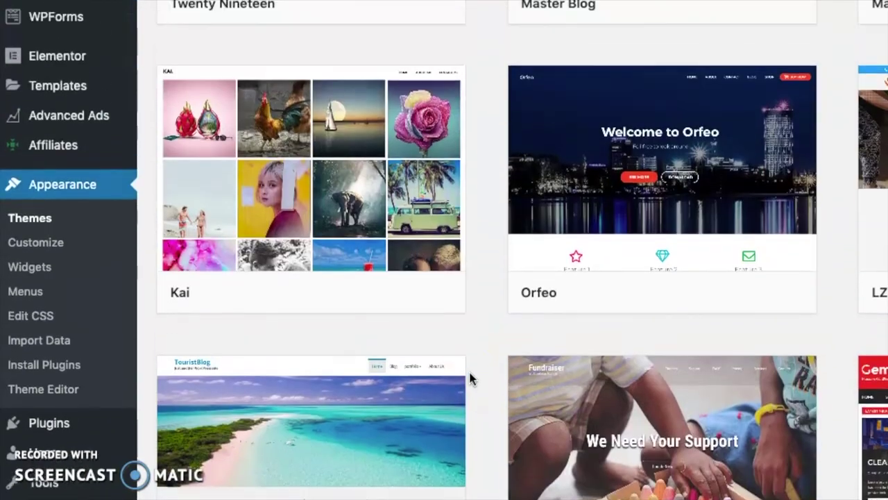
scroll(469, 377, "down", 1)
scroll(470, 377, "up", 1)
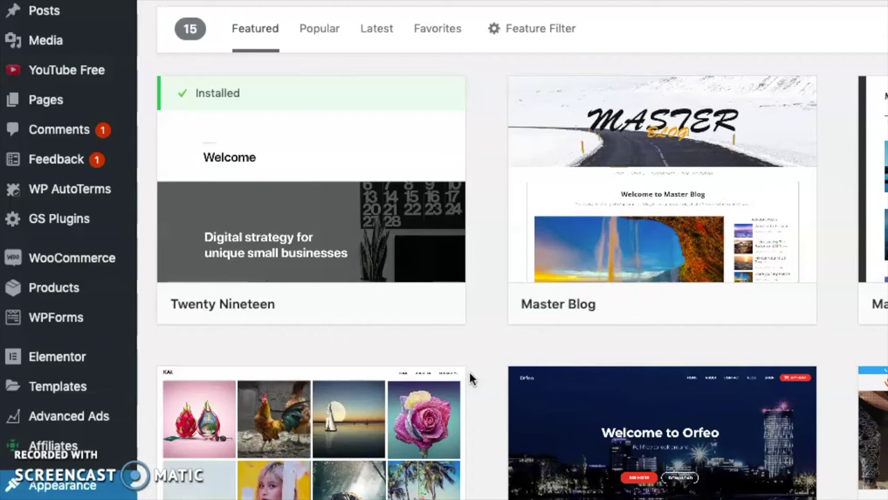
scroll(469, 379, "up", 4)
scroll(469, 378, "down", 1)
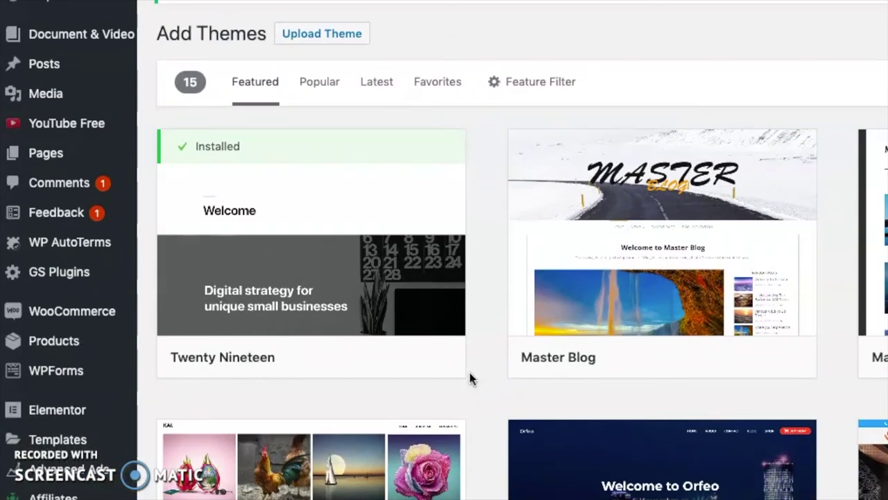